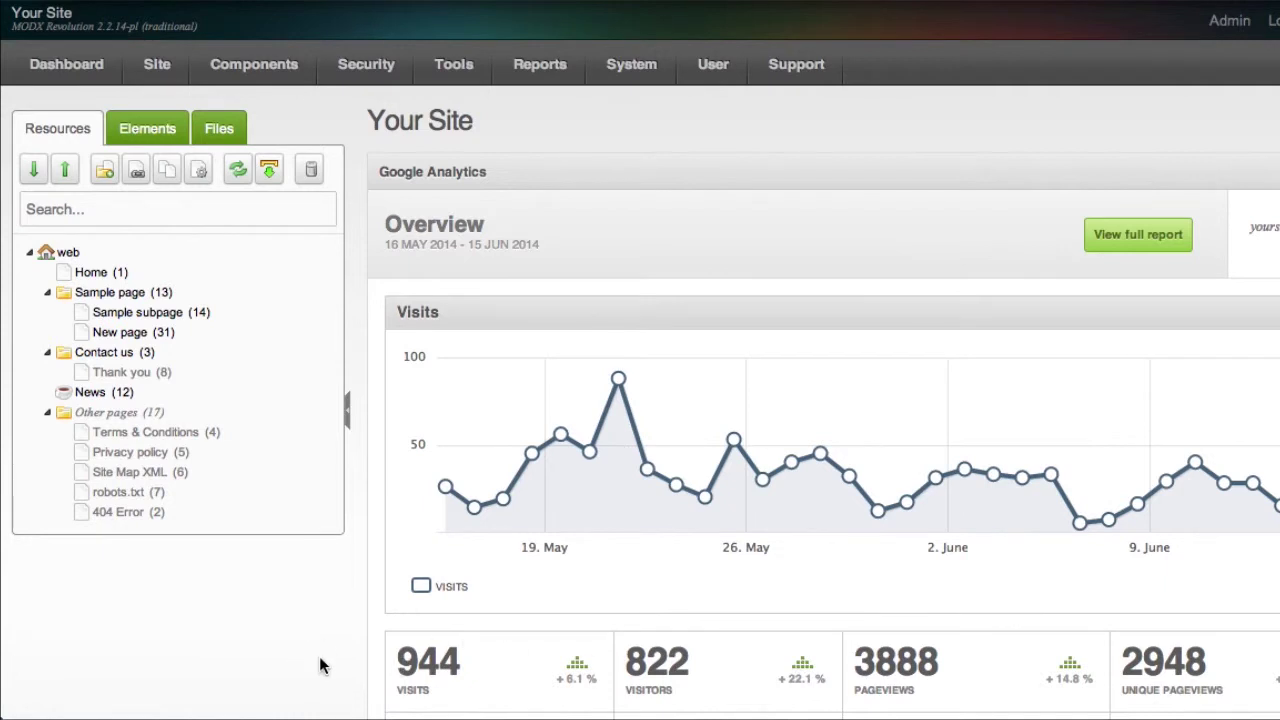
# - View the site's media files in the file tree and in the separate file browser, and close the browser
pyautogui.click(222, 131)
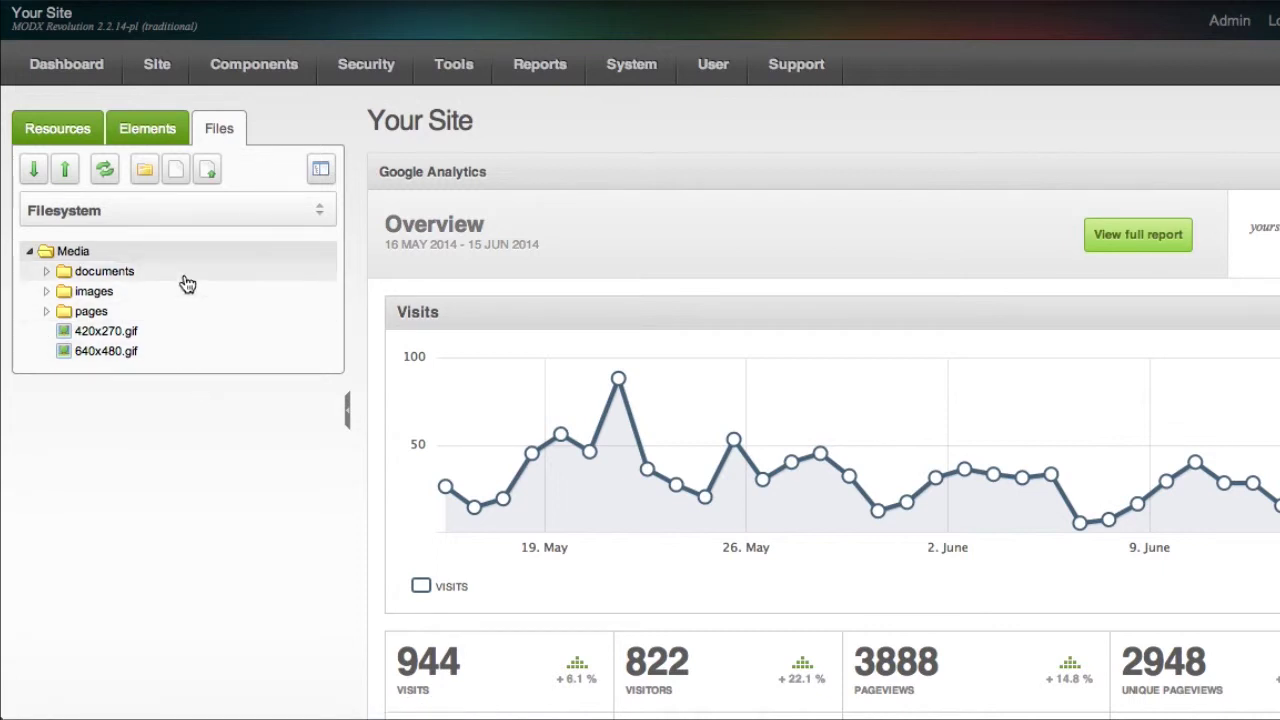
pyautogui.click(318, 172)
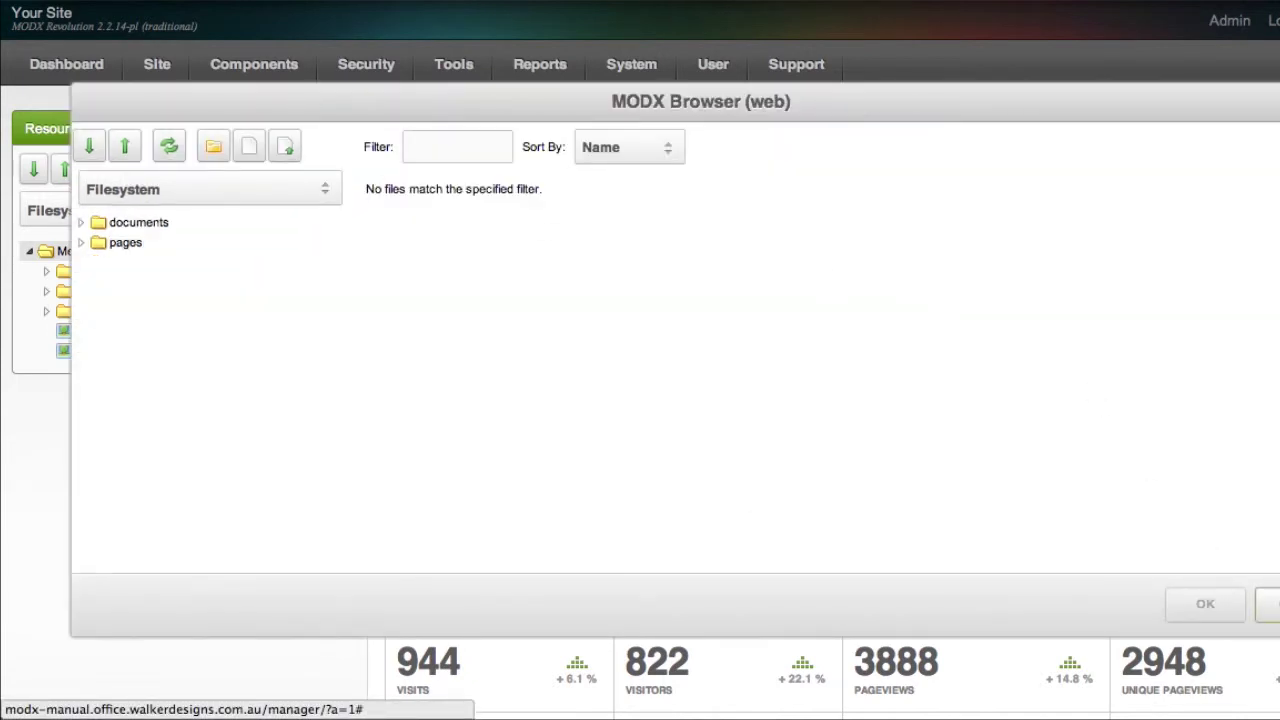
pyautogui.click(1266, 604)
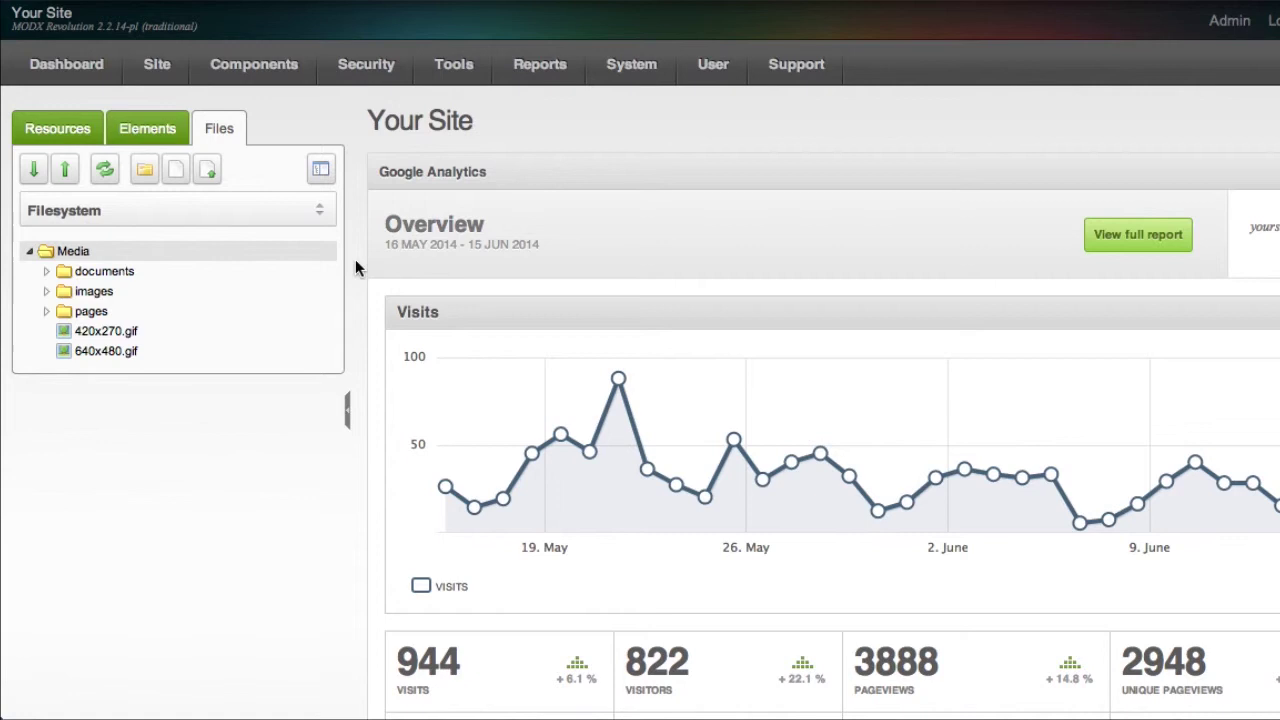
# - Start a new slideshow item in the Sample subpage's template variables and open the file browser for its image
pyautogui.click(65, 137)
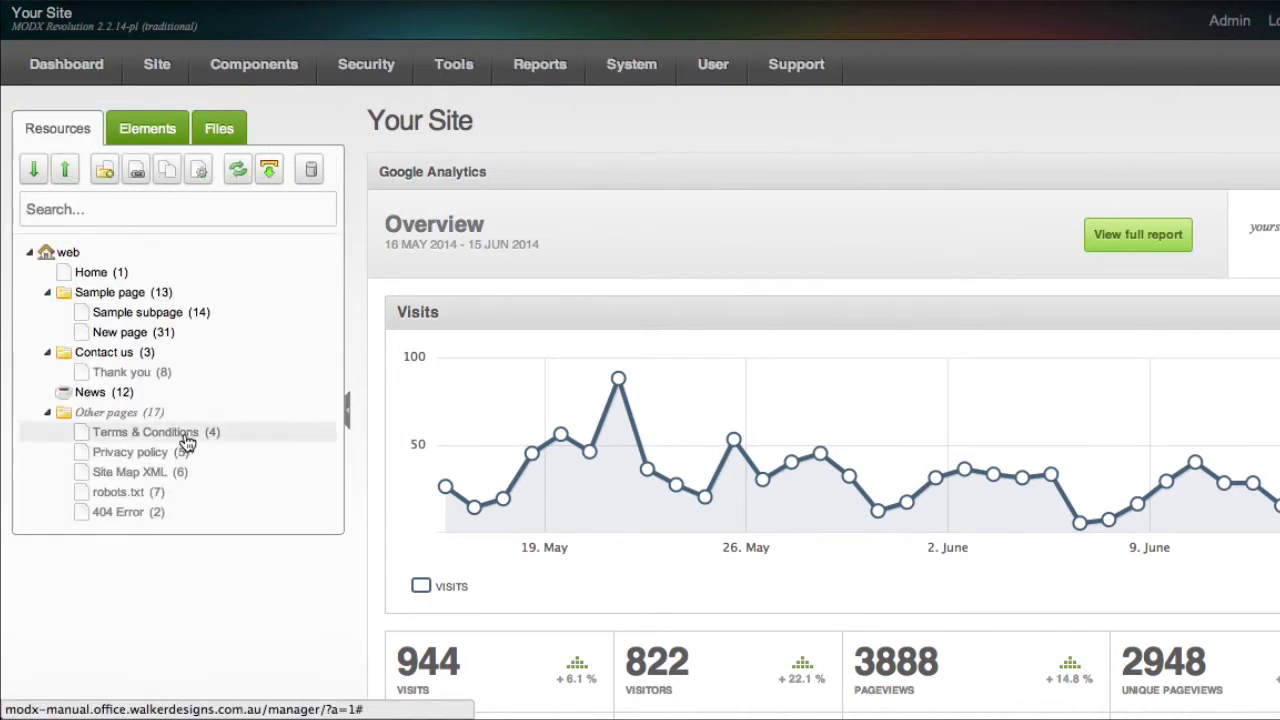
pyautogui.click(125, 315)
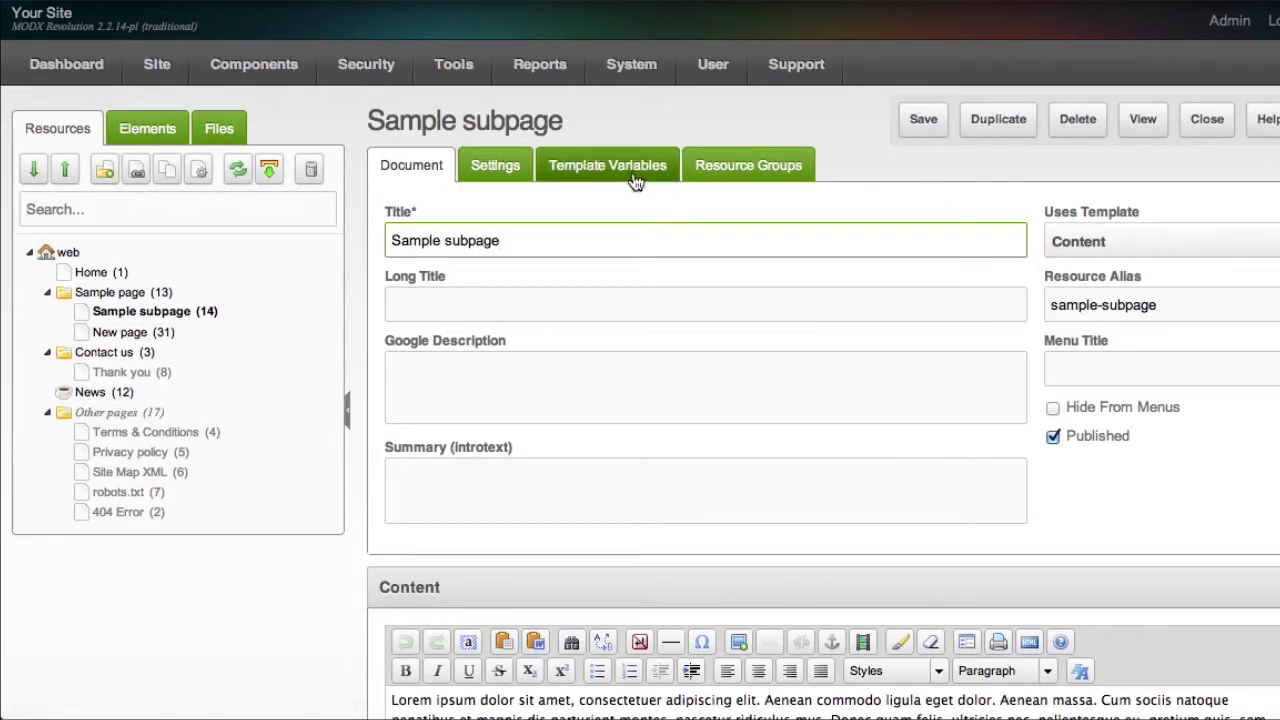
pyautogui.click(630, 167)
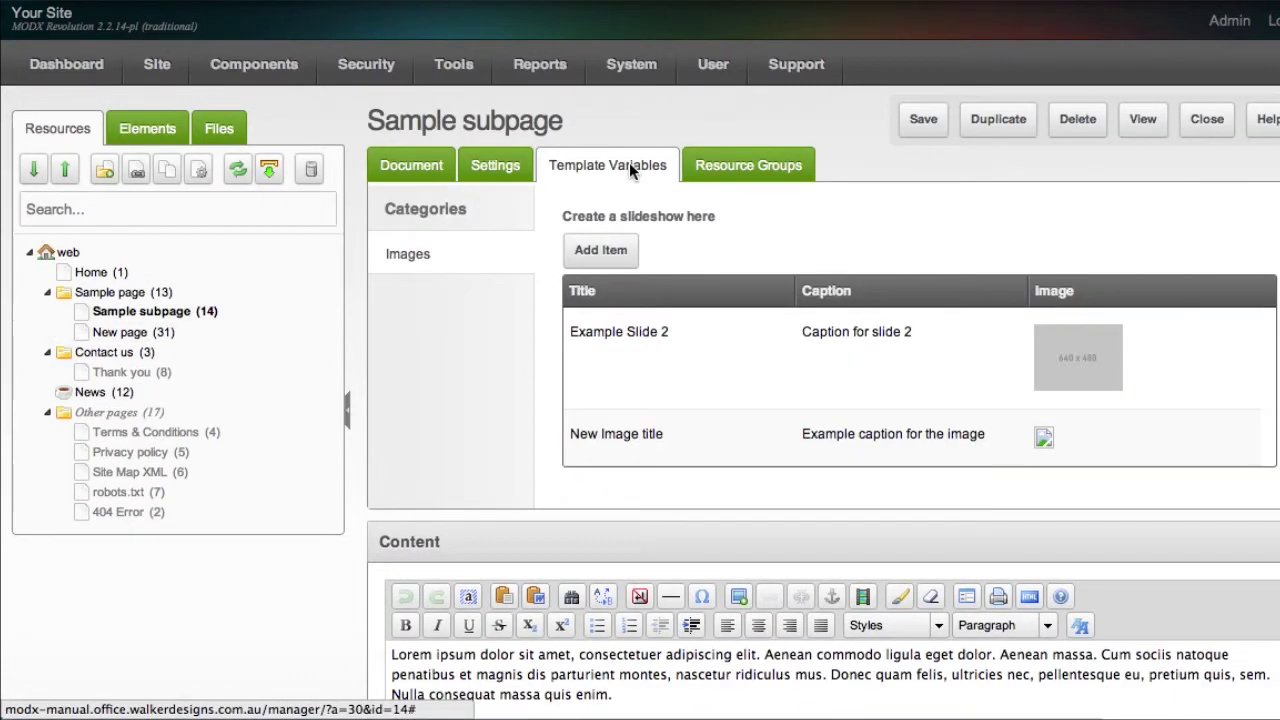
pyautogui.click(613, 251)
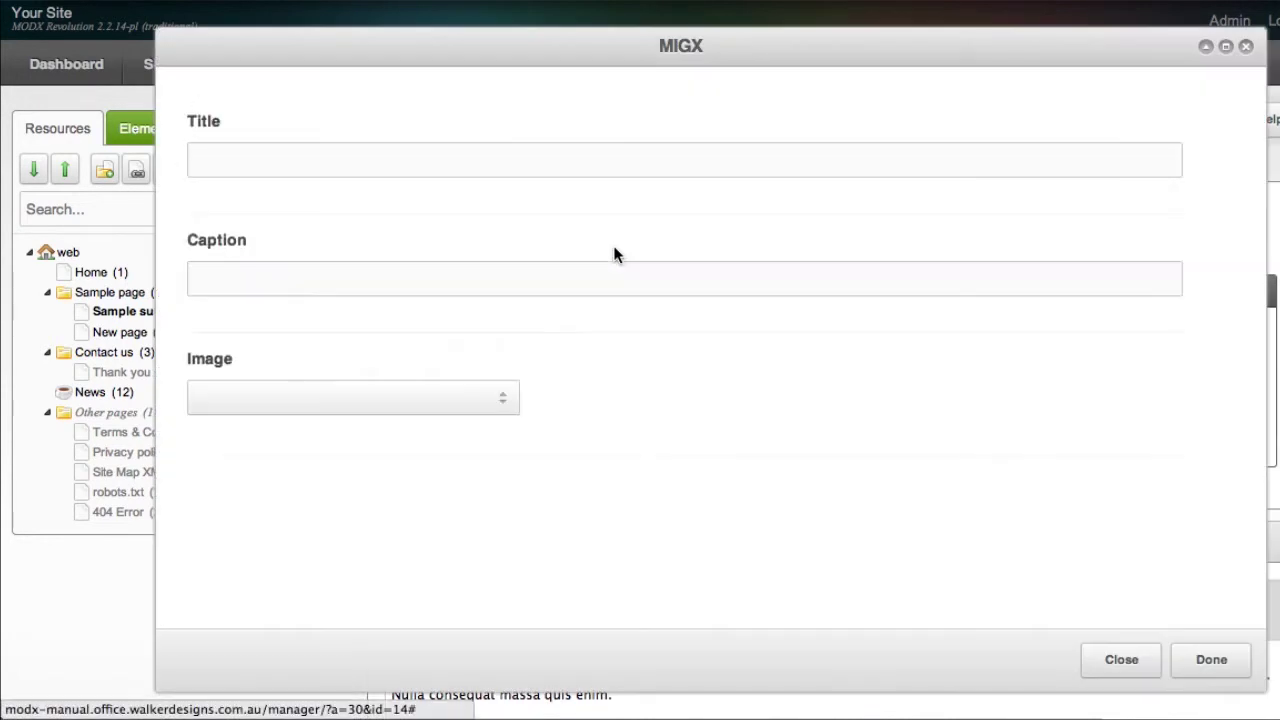
pyautogui.click(501, 402)
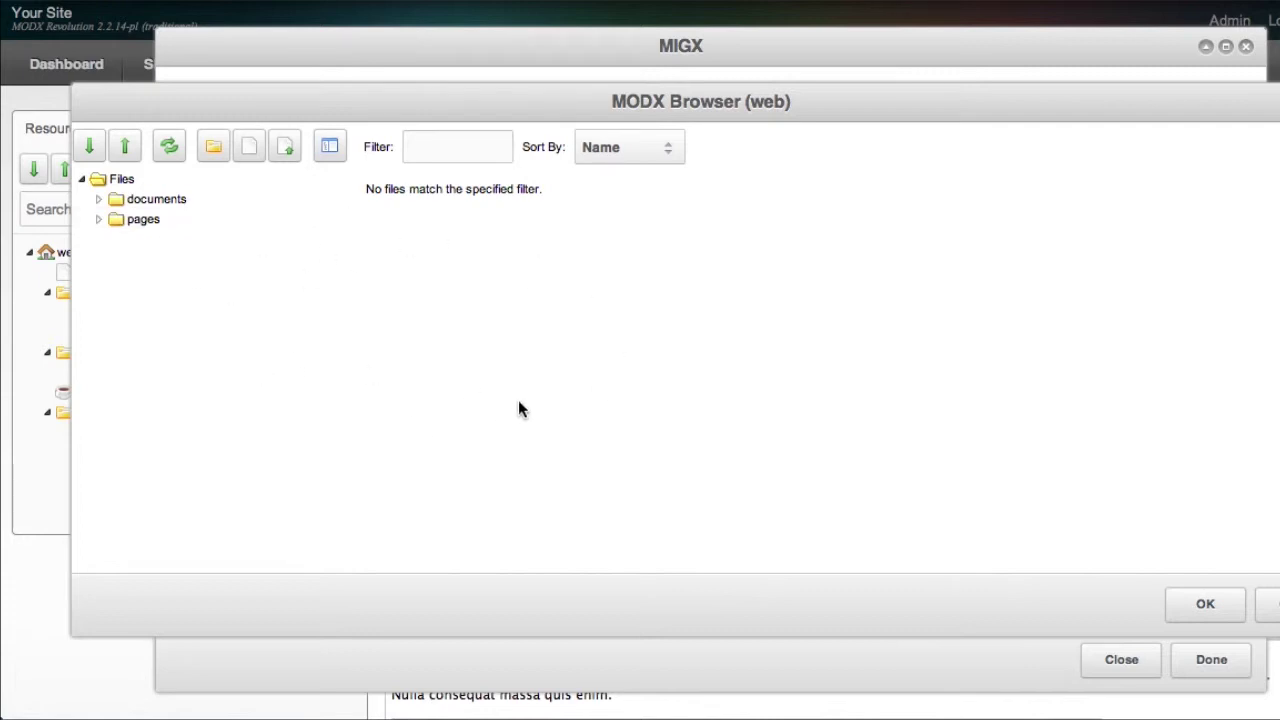
# - Create a directory named Images in the root of the file system and refresh the folder tree
pyautogui.click(213, 155)
pyautogui.click(565, 321)
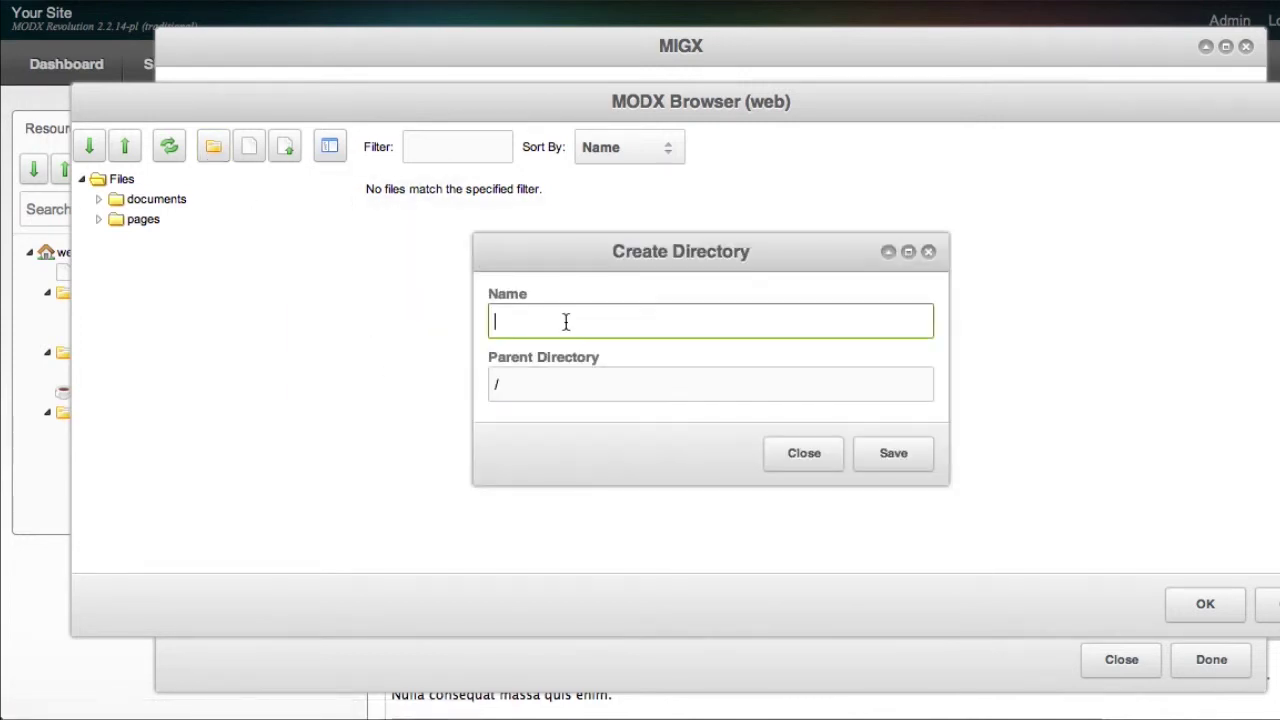
pyautogui.write('Images')
pyautogui.click(902, 455)
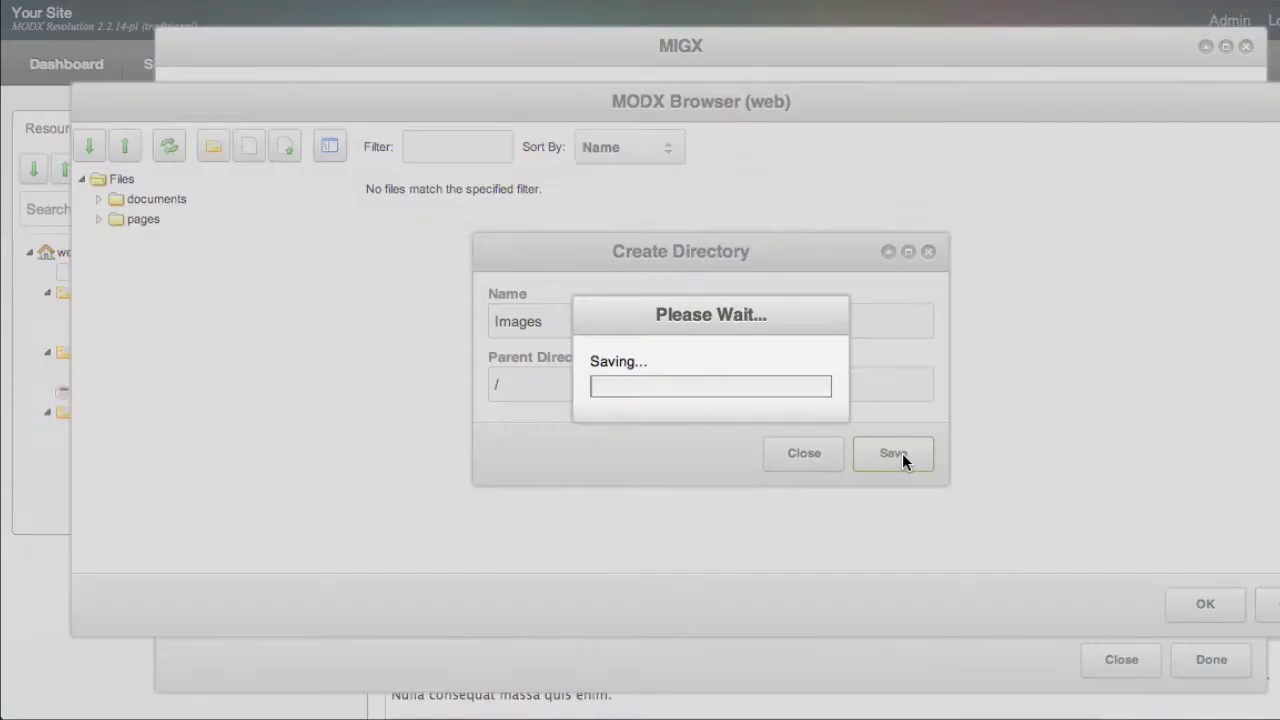
pyautogui.click(801, 463)
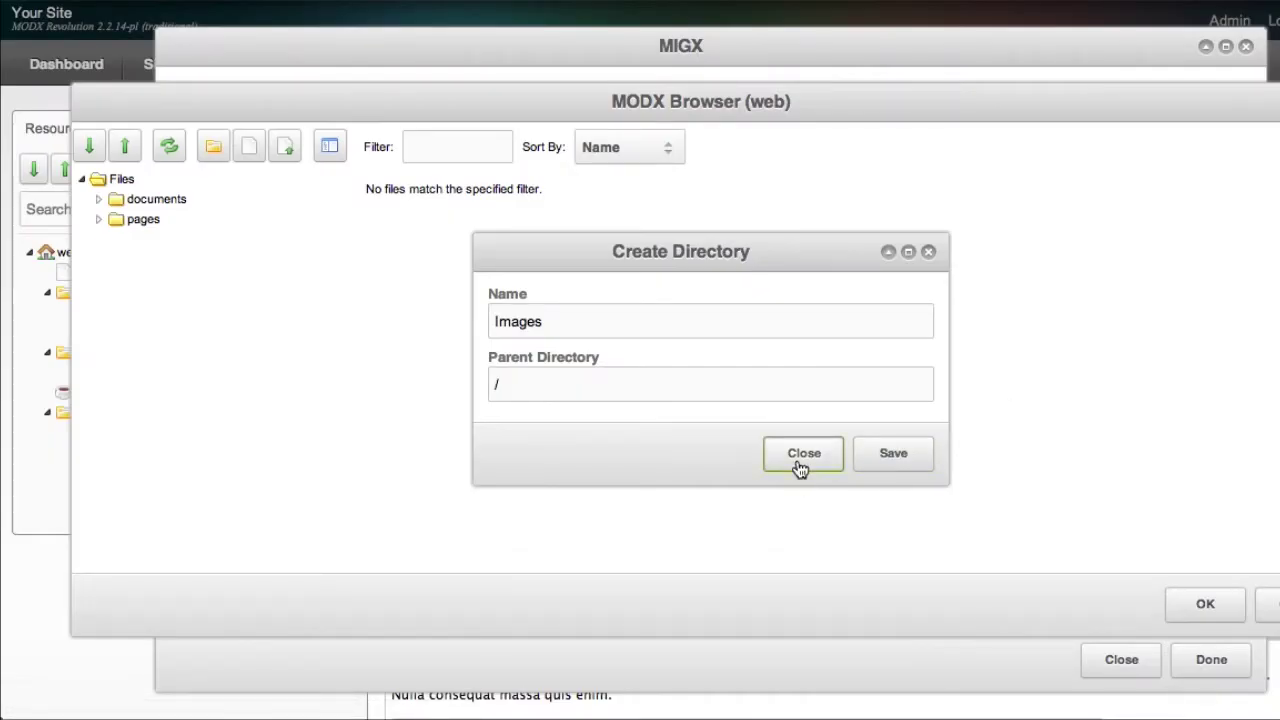
pyautogui.click(170, 149)
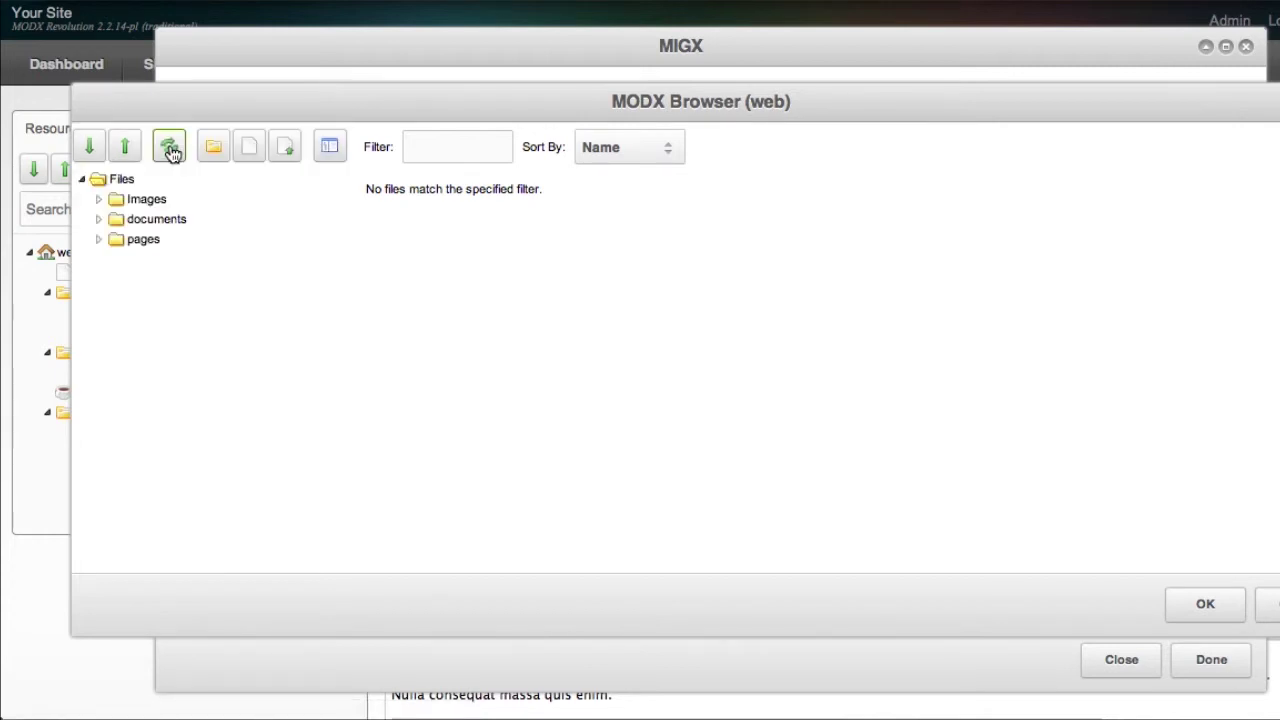
# - Upload 1000x1000.jpg from the Desktop into the Images folder
pyautogui.click(152, 201)
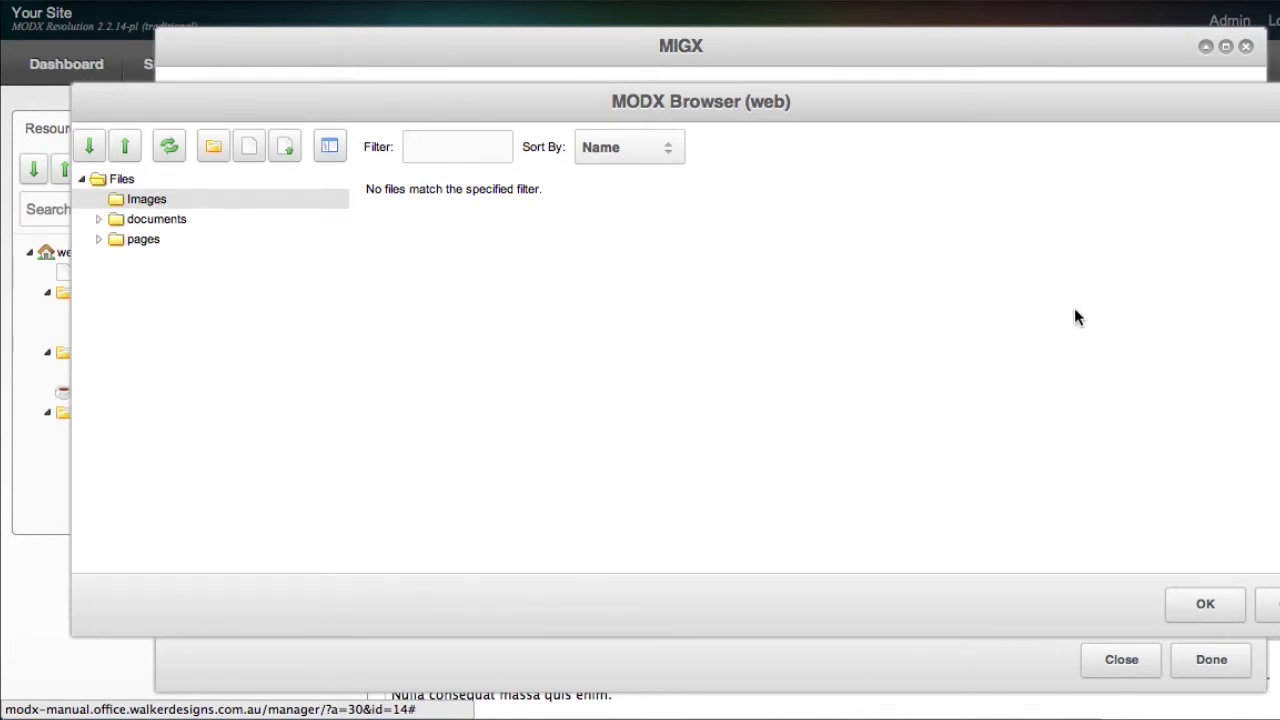
pyautogui.click(286, 152)
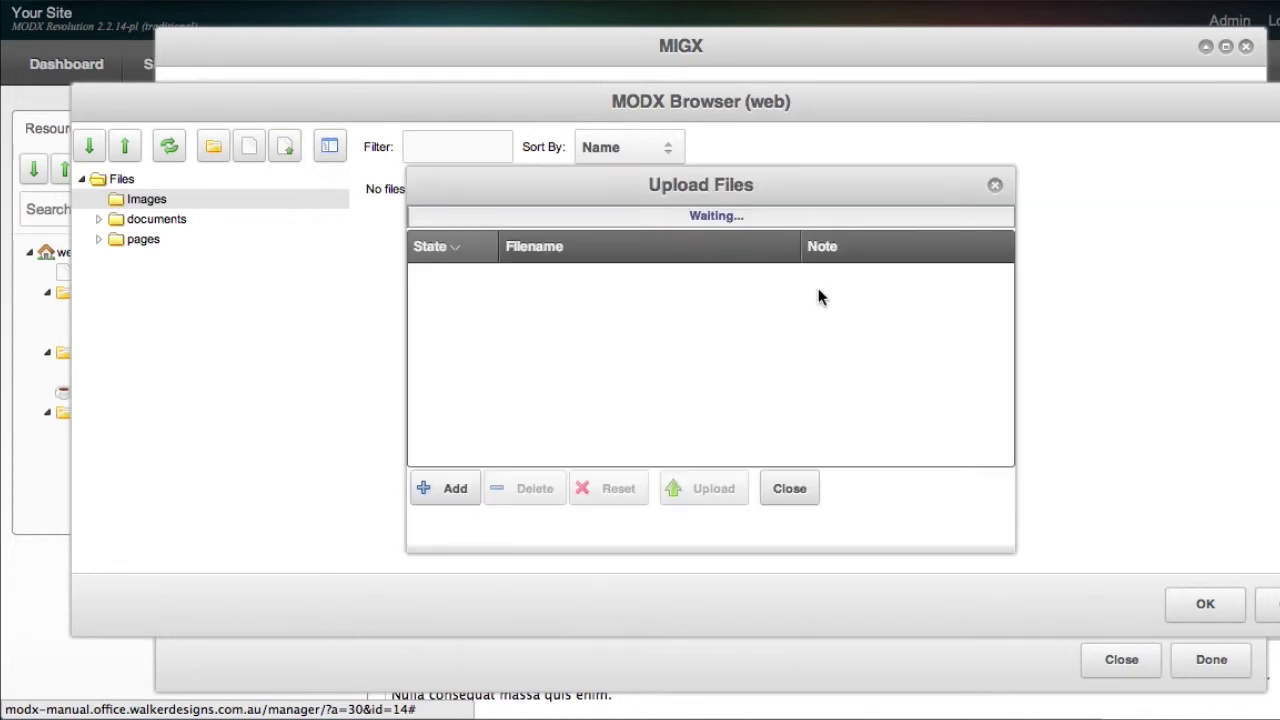
pyautogui.click(440, 486)
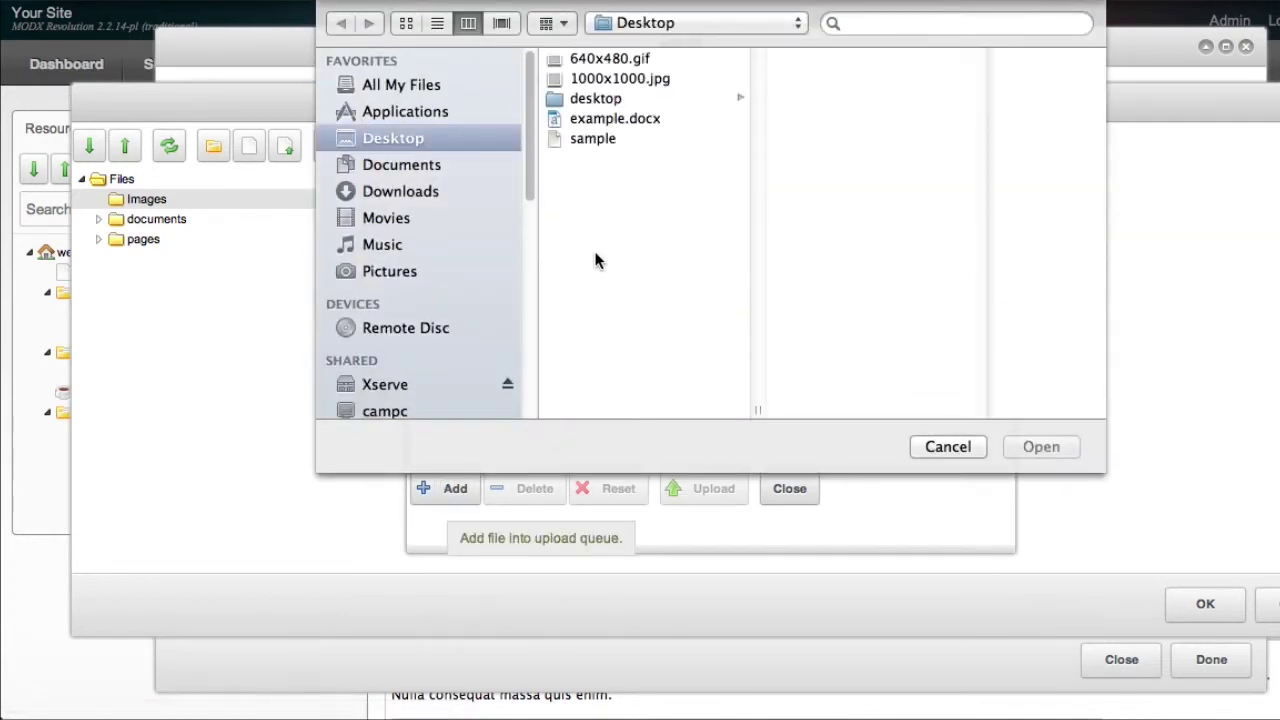
pyautogui.click(612, 80)
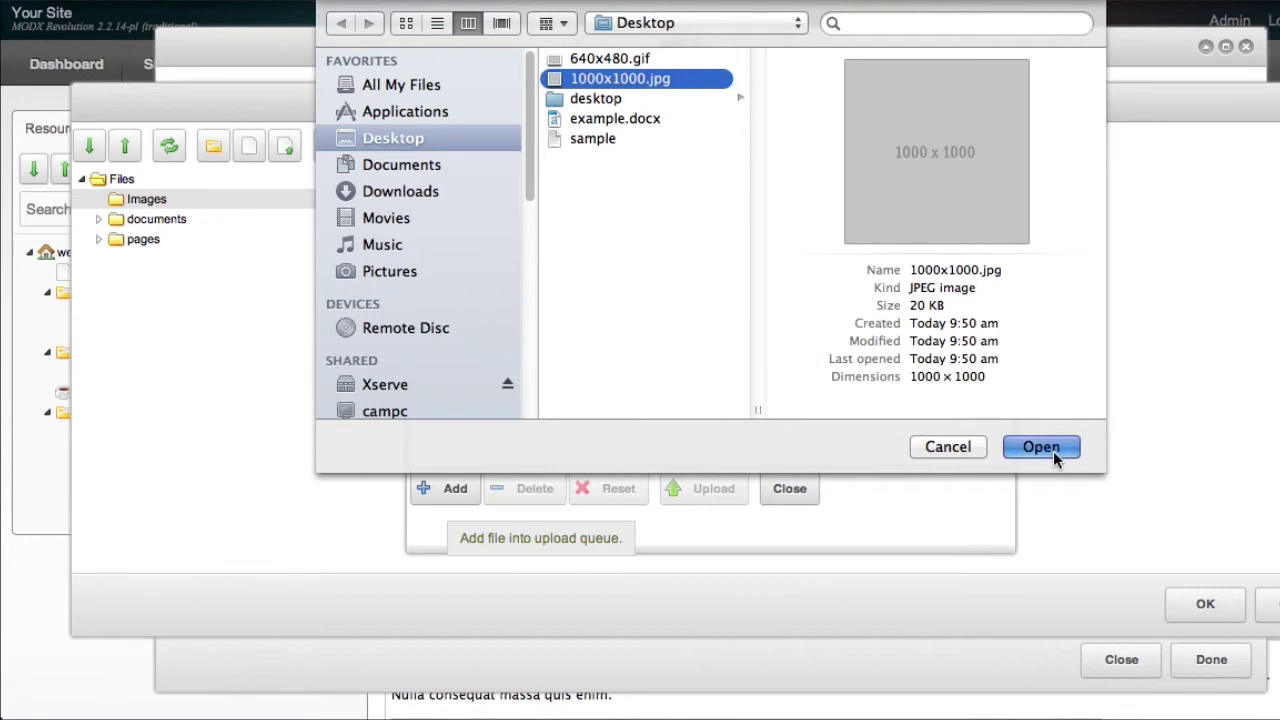
pyautogui.click(1052, 453)
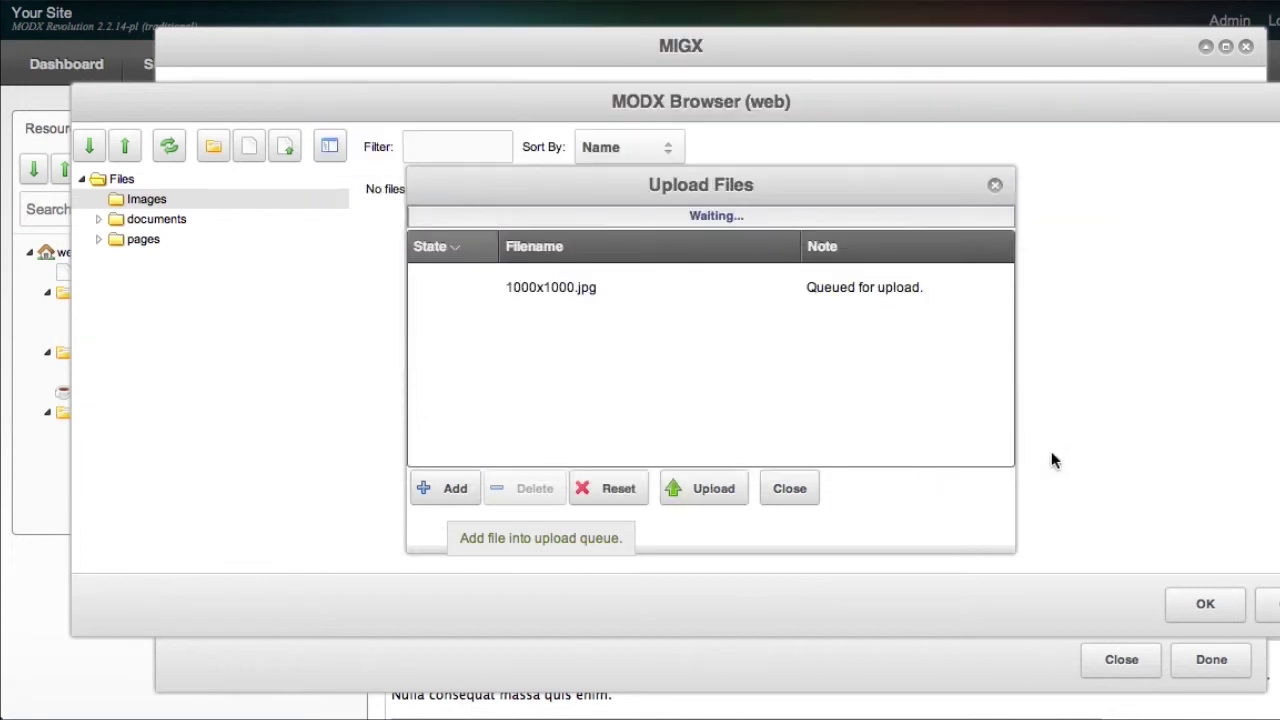
pyautogui.click(716, 494)
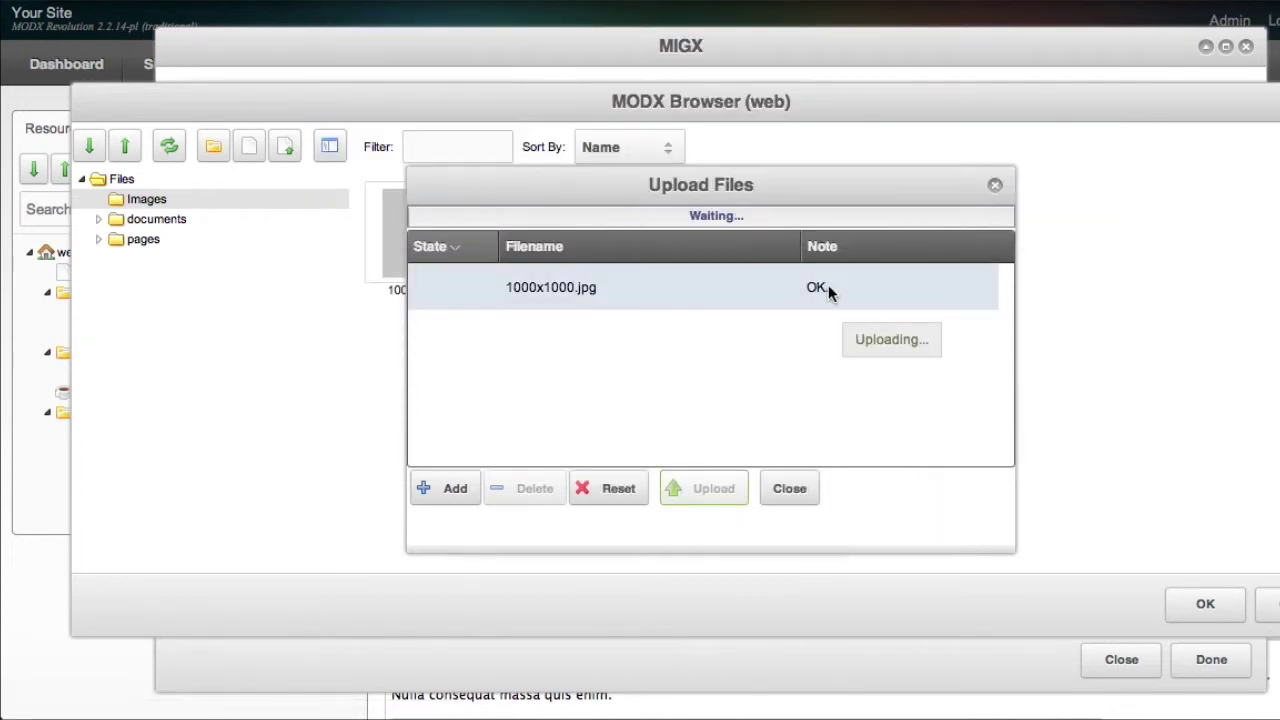
pyautogui.click(788, 488)
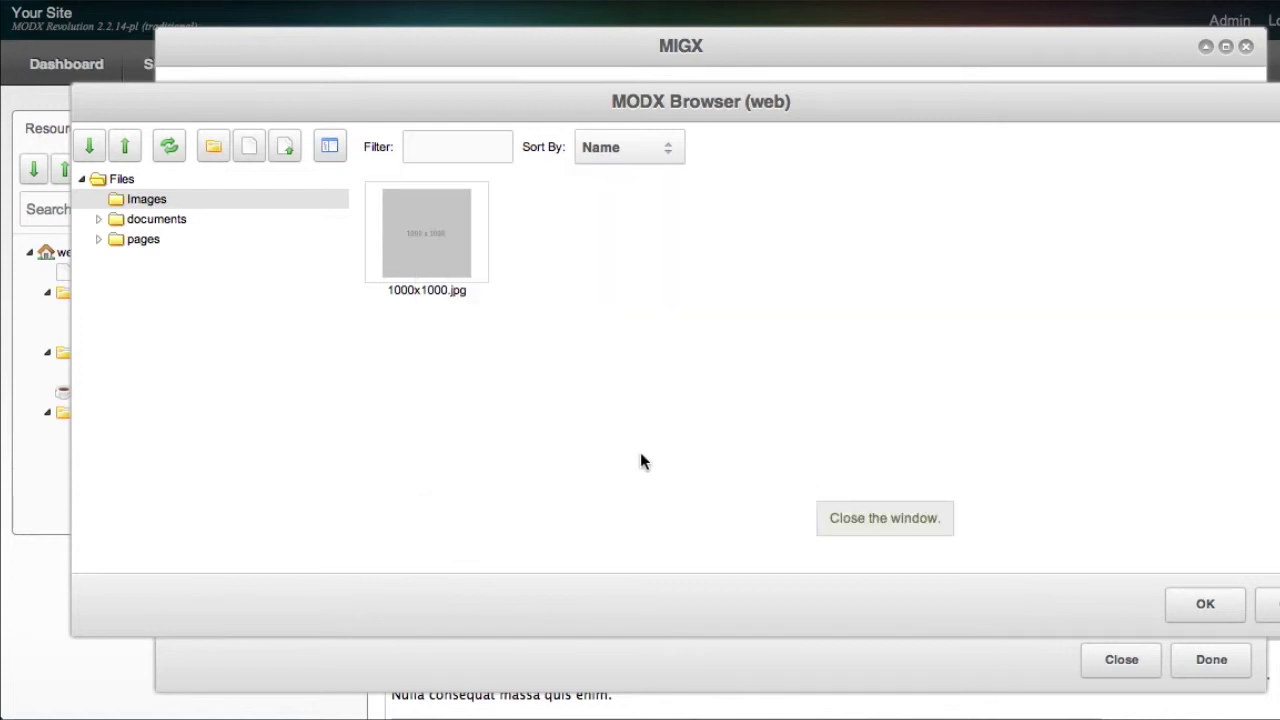
# - Examine the file details of sample.txt and example.docx in the documents folder
pyautogui.click(419, 256)
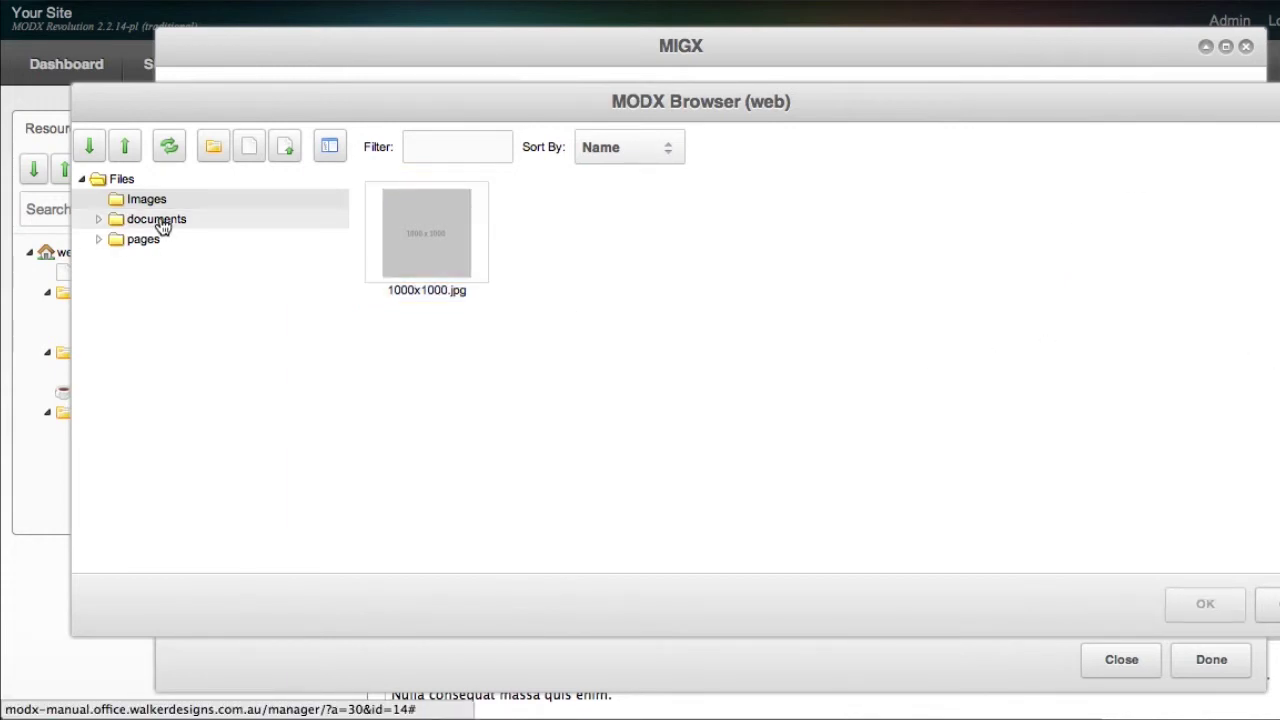
pyautogui.click(161, 226)
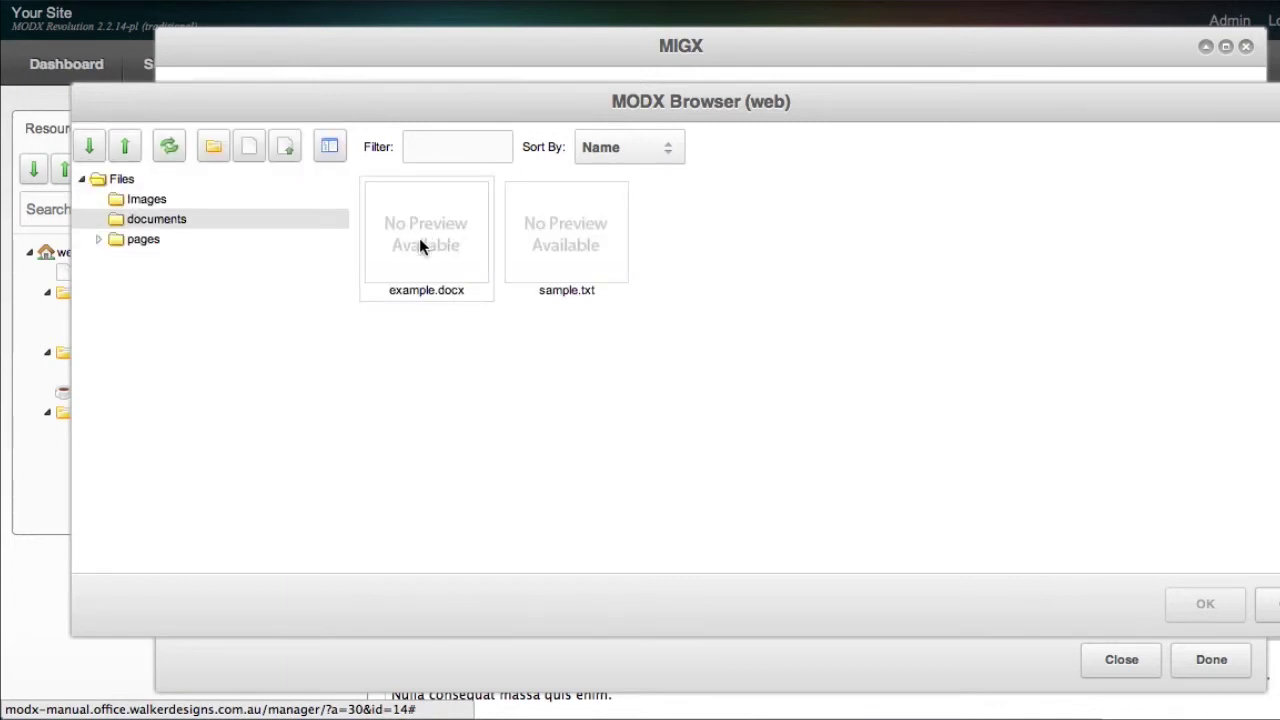
pyautogui.click(555, 254)
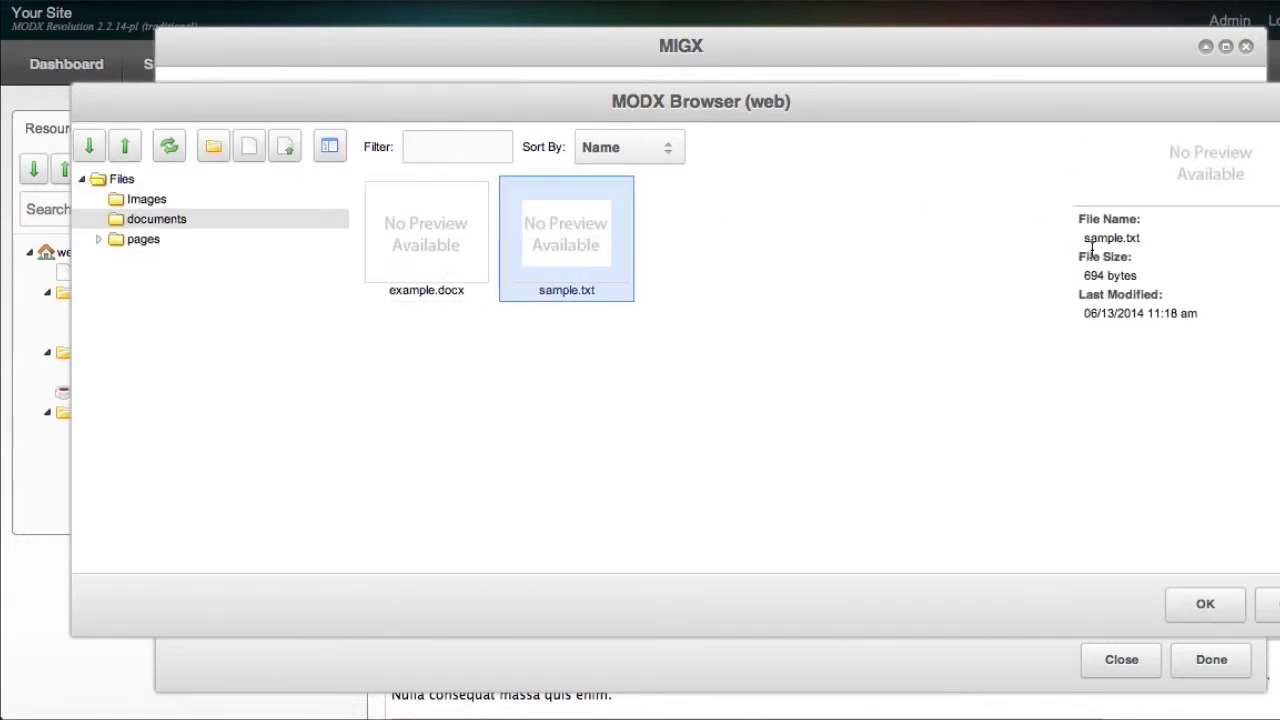
pyautogui.moveTo(1085, 237); pyautogui.dragTo(1165, 236)
pyautogui.moveTo(1086, 276); pyautogui.dragTo(1160, 280)
pyautogui.click(1178, 338)
pyautogui.click(455, 237)
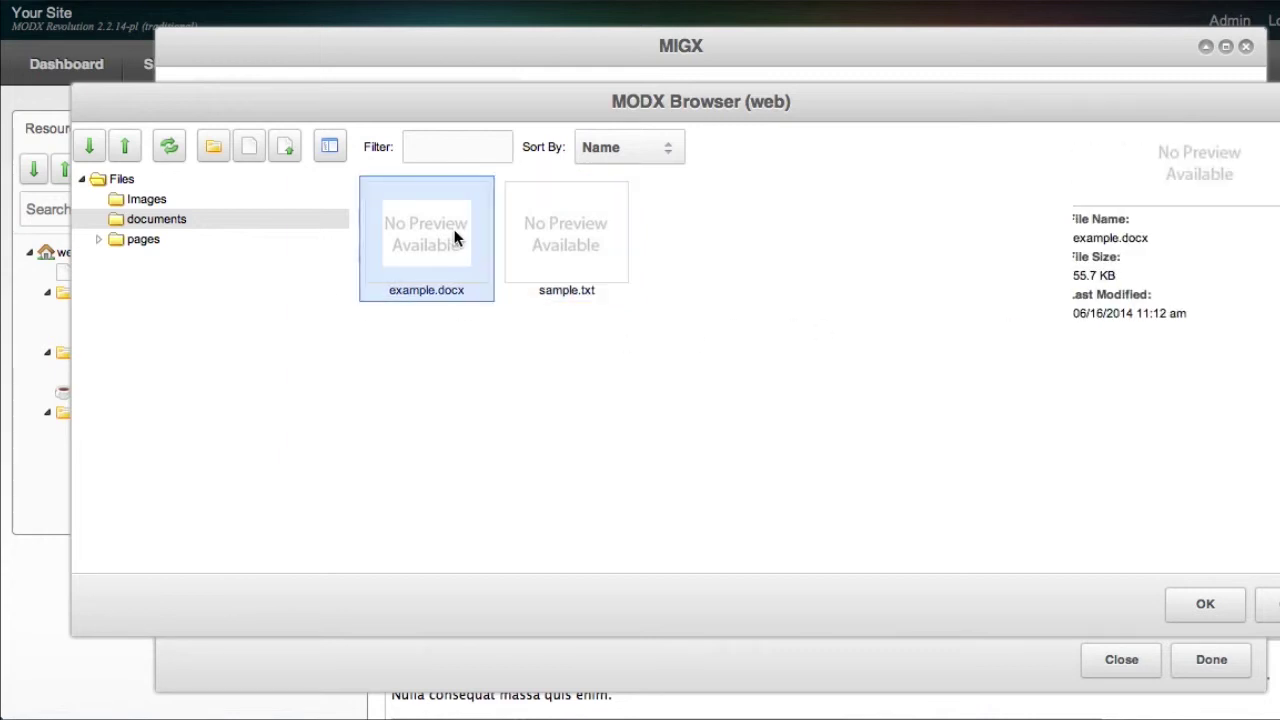
# - Try 1000x1000.jpg from the Images folder as the slide's image, and close the item and the page without saving
pyautogui.click(148, 201)
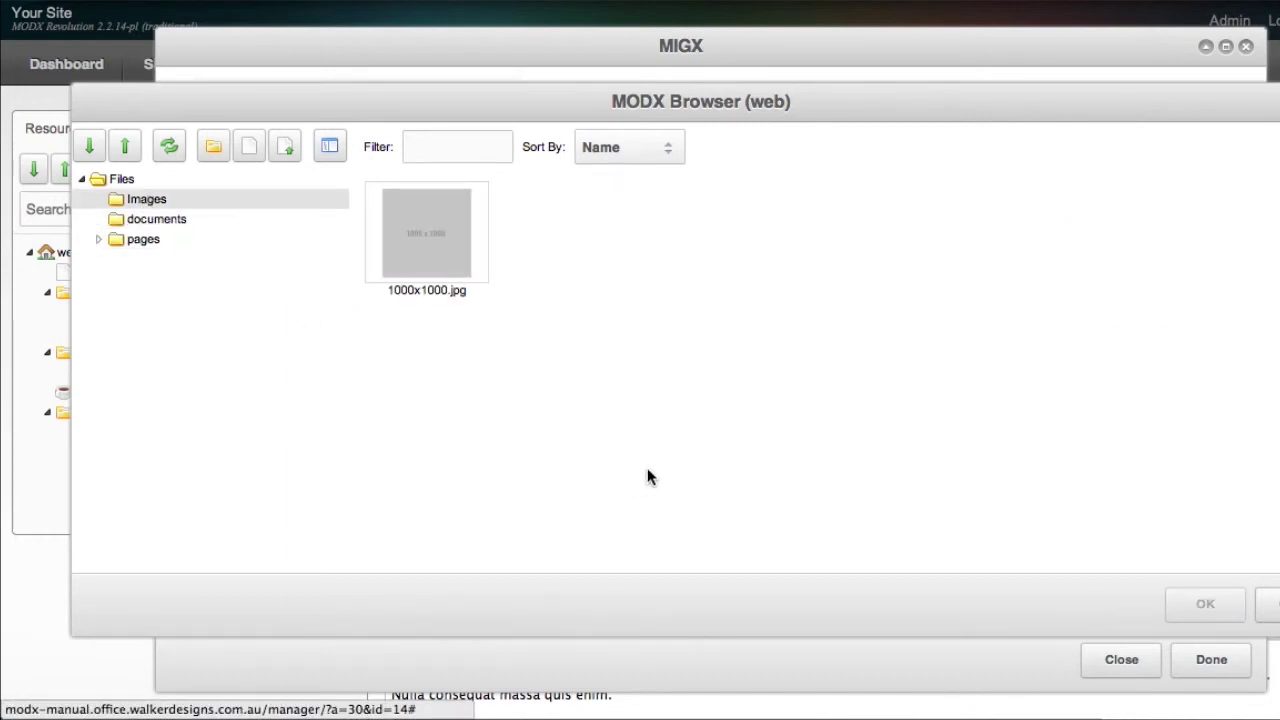
pyautogui.click(445, 228)
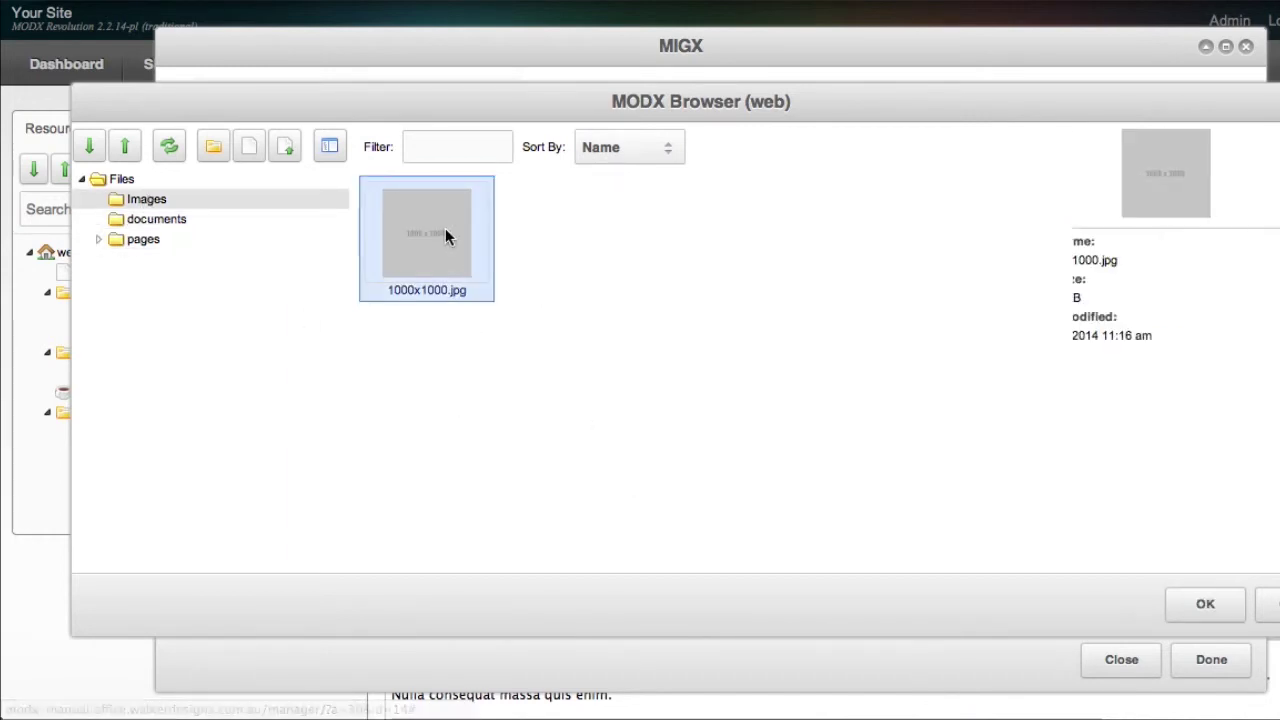
pyautogui.click(1206, 612)
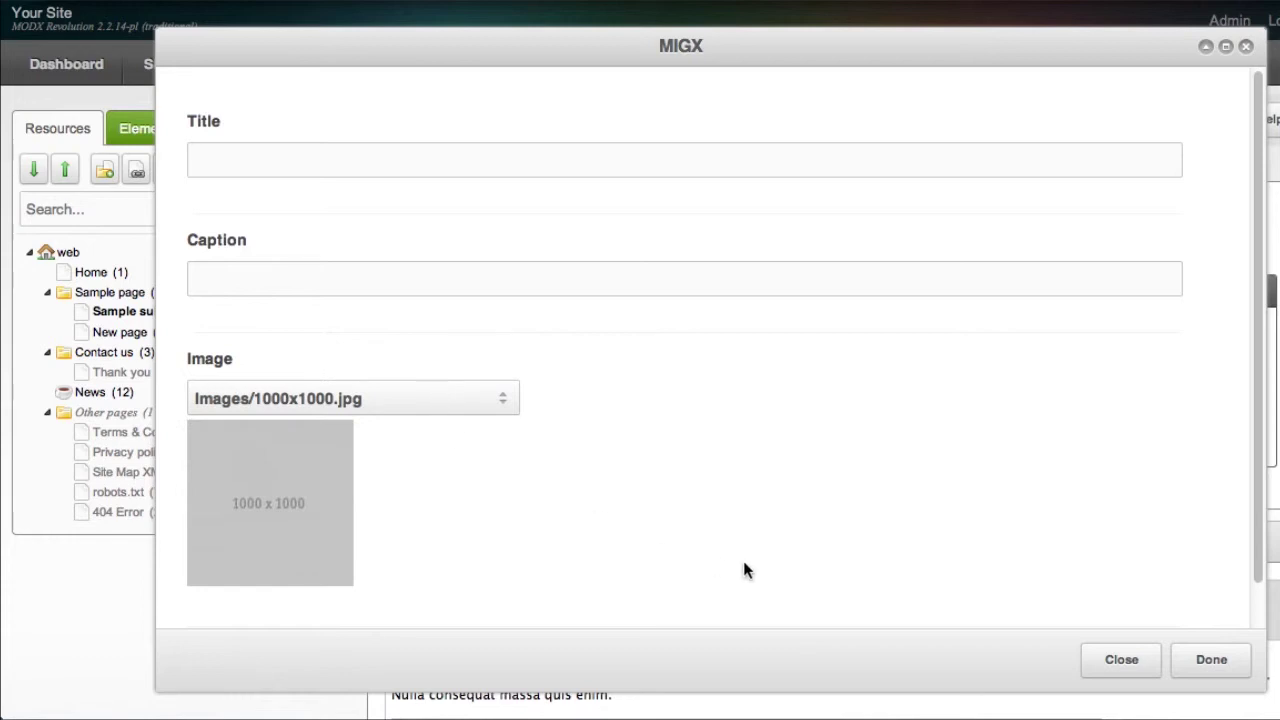
pyautogui.click(1135, 668)
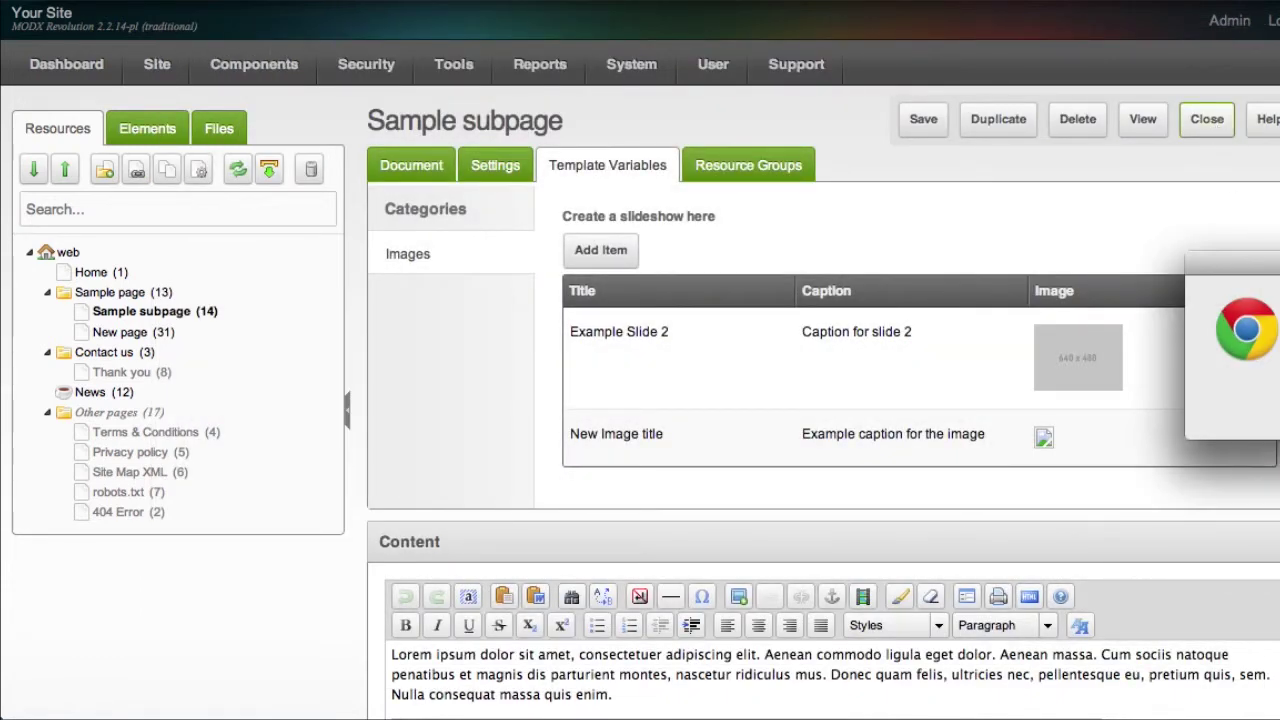
pyautogui.press('Return')
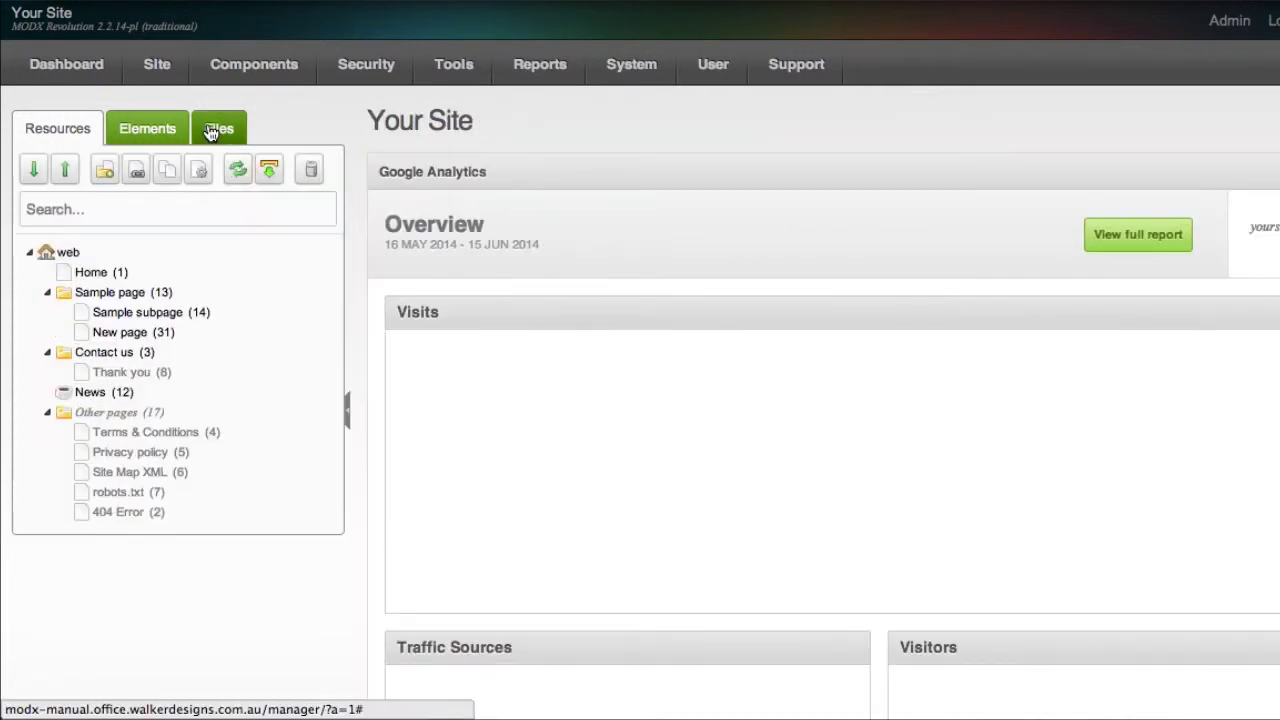
# - Expand the Images folder in the site's file tree to check its contents
pyautogui.click(213, 129)
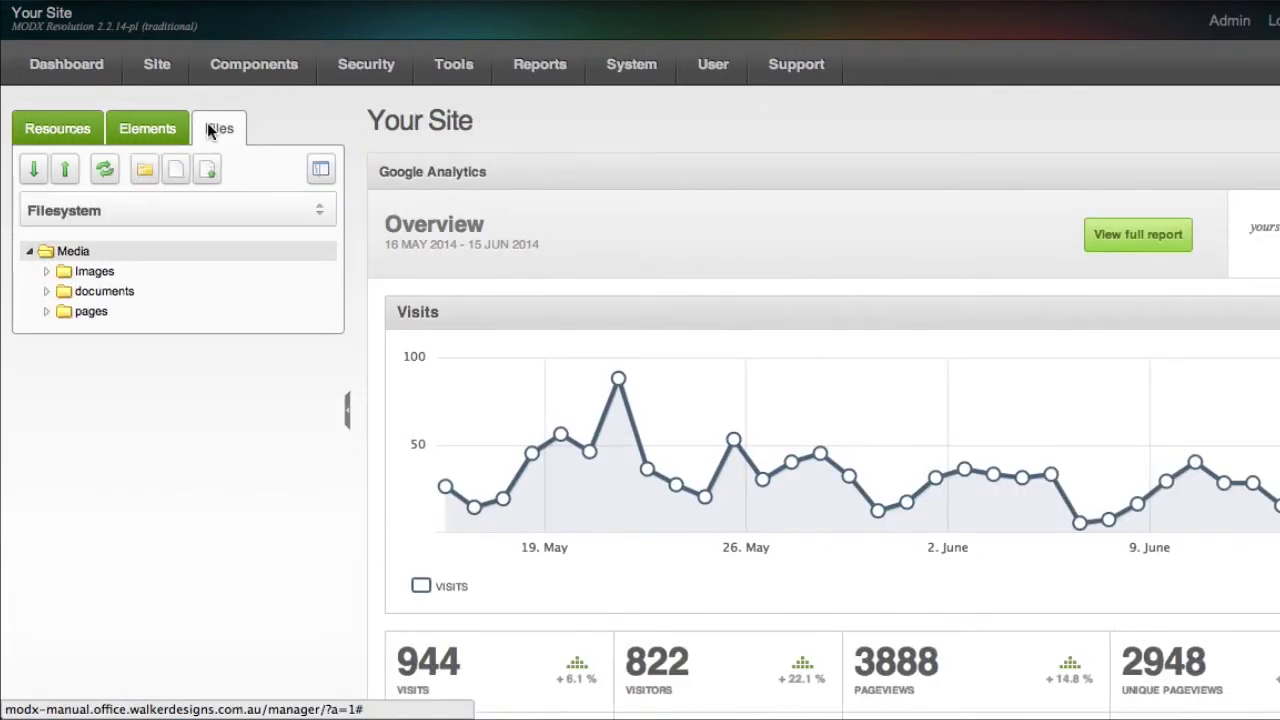
pyautogui.click(45, 273)
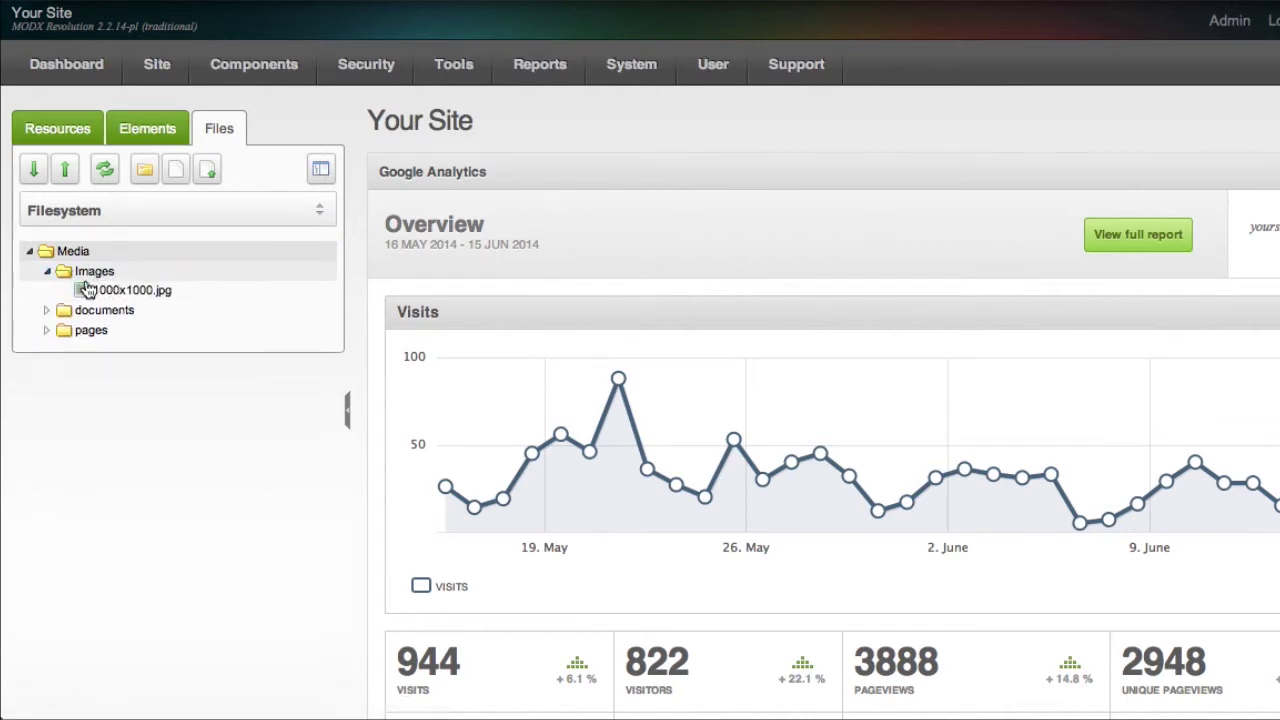
pyautogui.moveTo(108, 298)
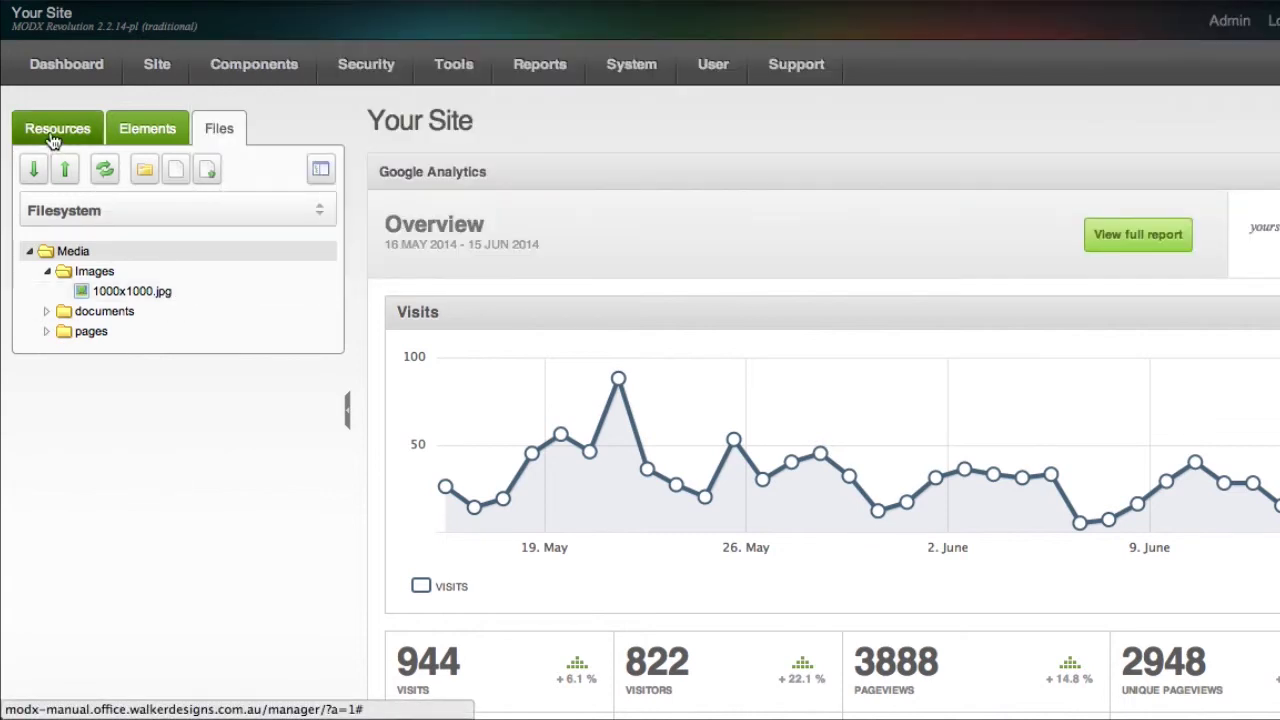
# - Open the Sample subpage and add a new line reading "Download this document" at the end of its content
pyautogui.click(55, 130)
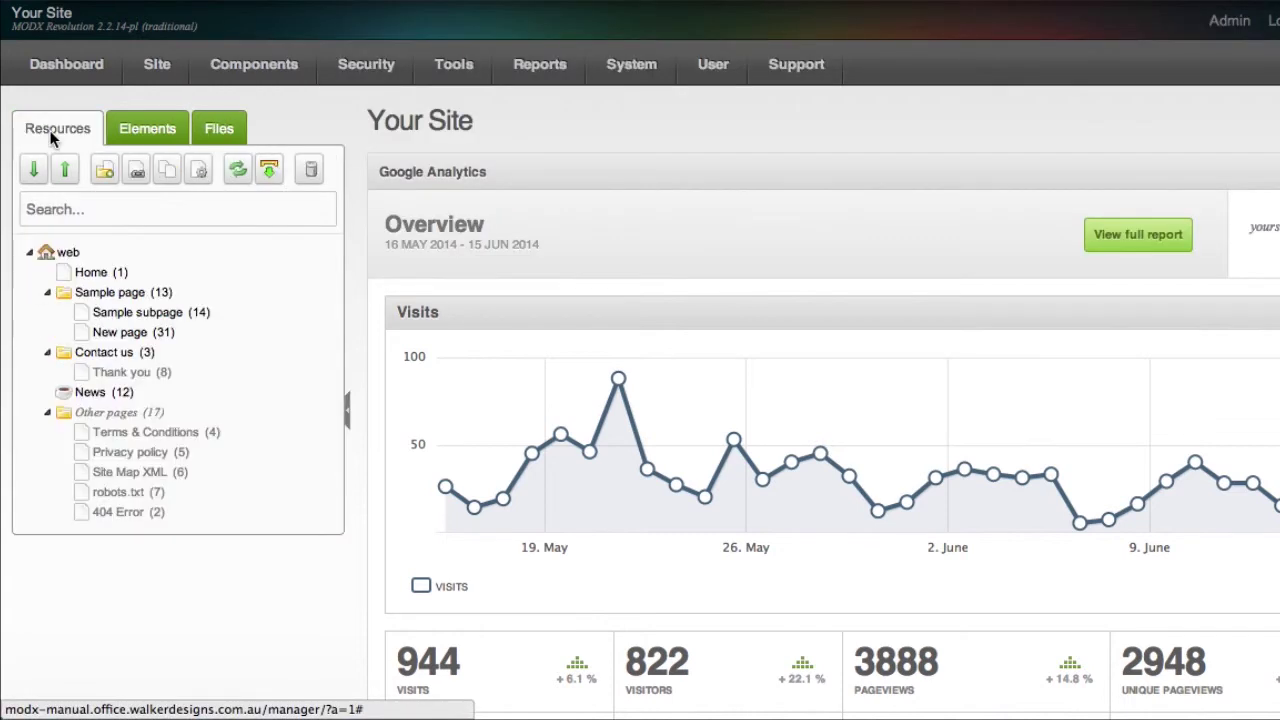
pyautogui.click(141, 313)
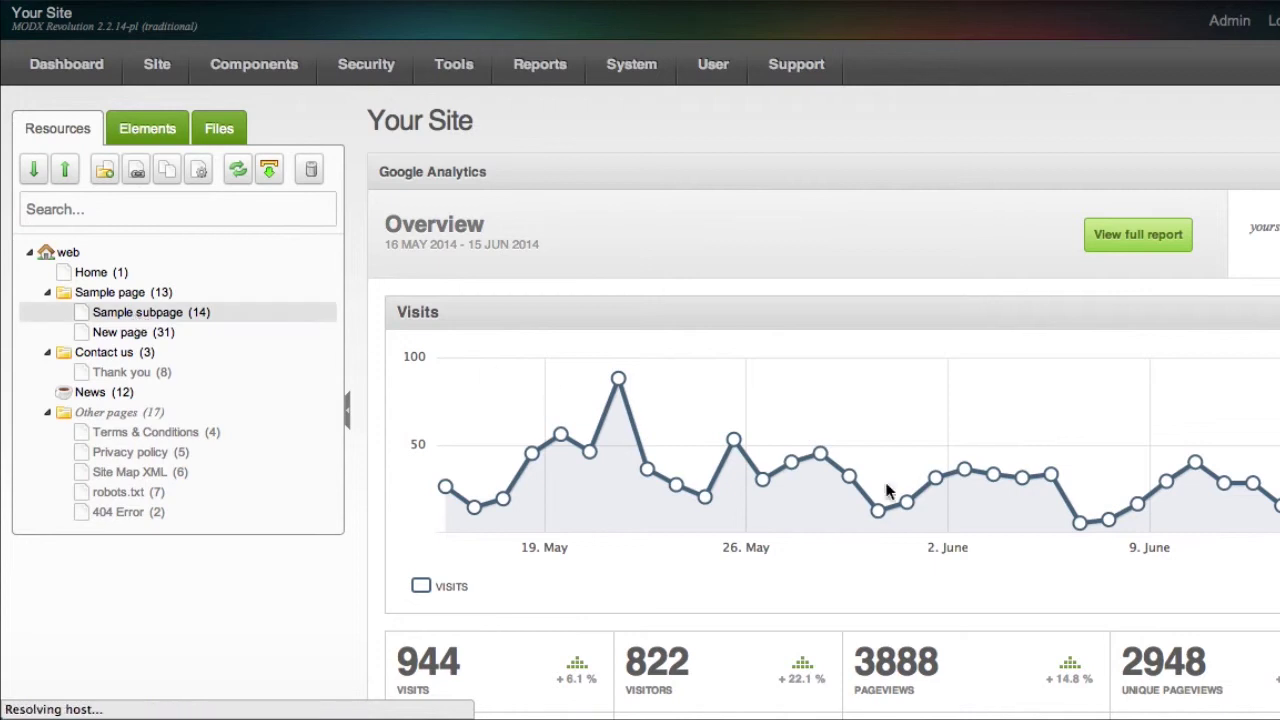
pyautogui.scroll(-3, 1223, 511)
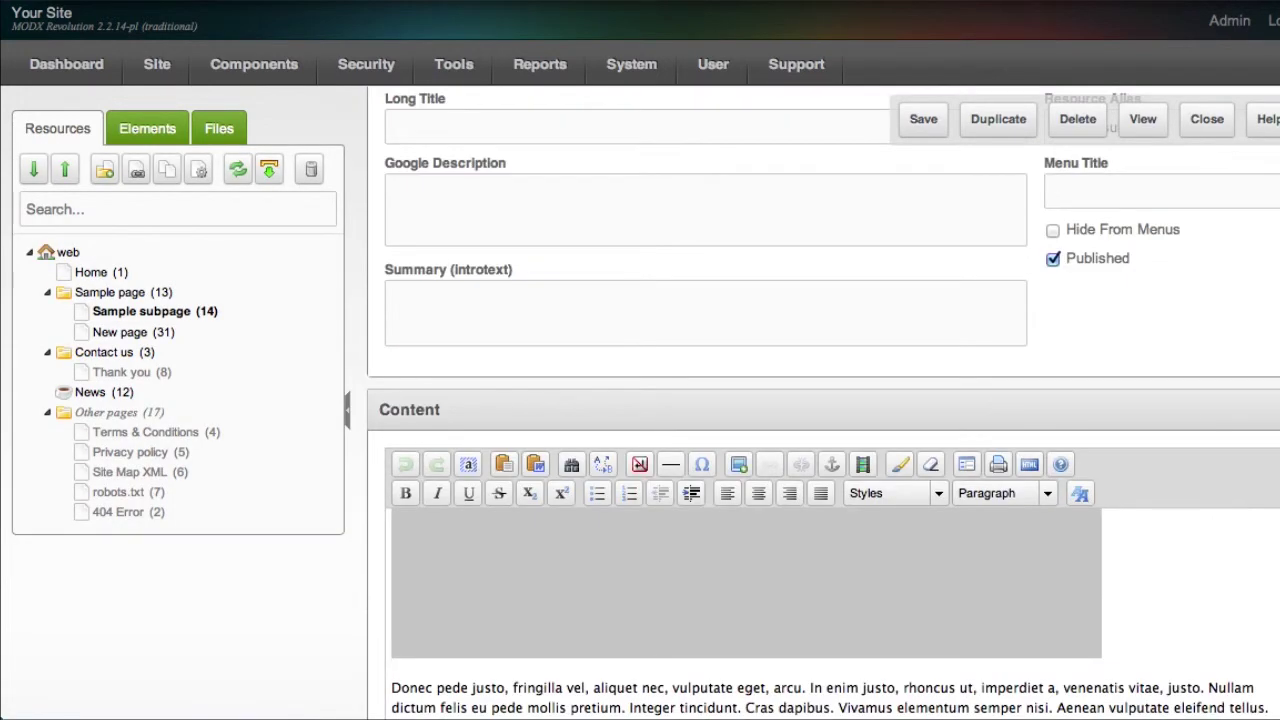
pyautogui.scroll(-3, 1223, 511)
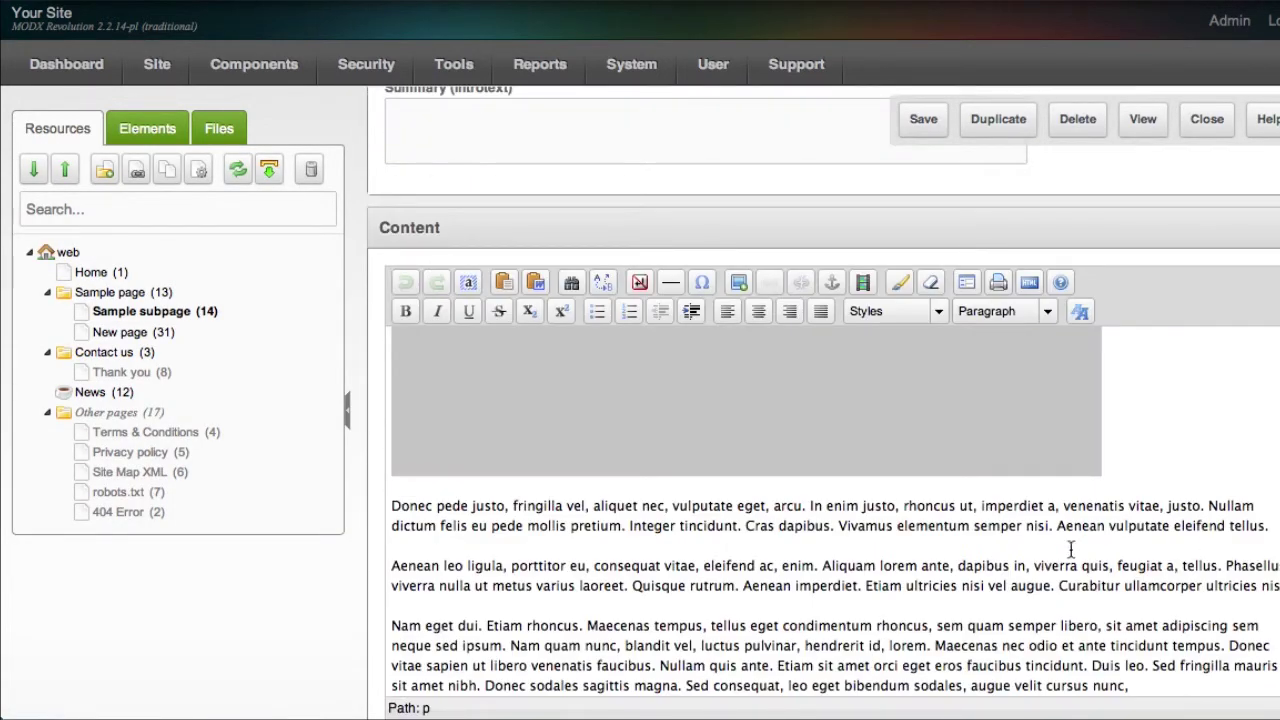
pyautogui.scroll(-1, 1100, 540)
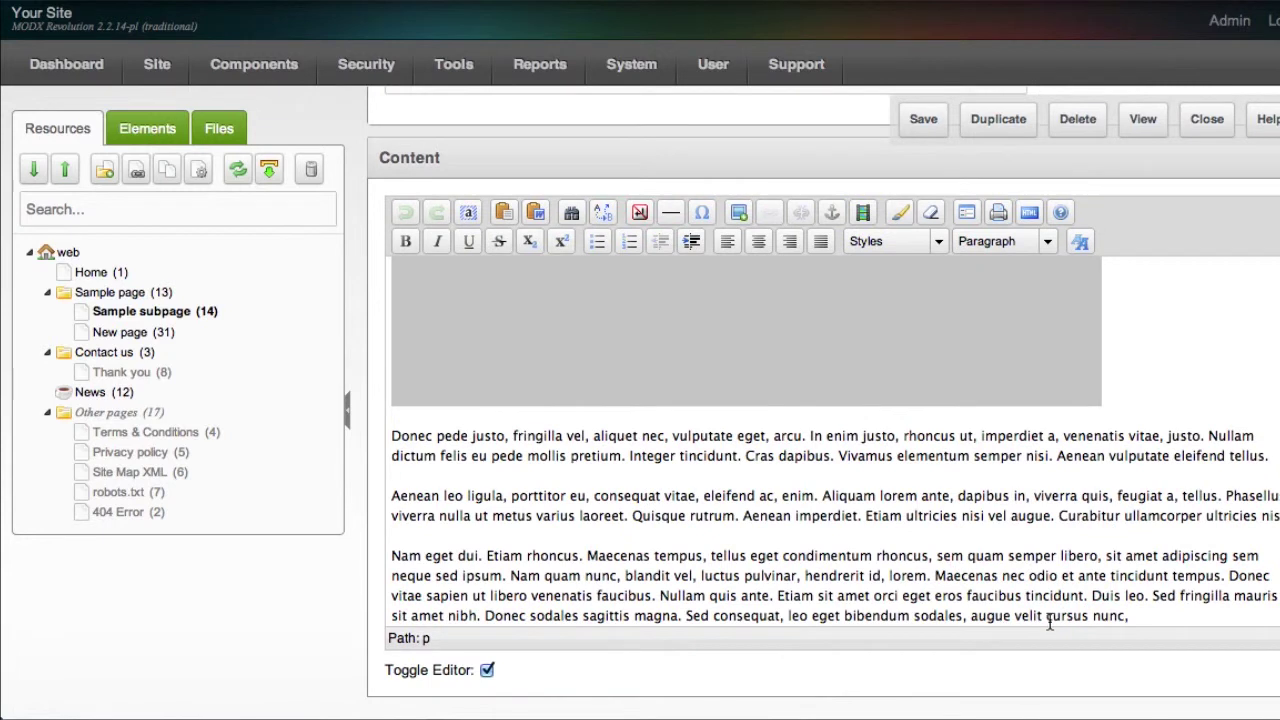
pyautogui.click(1148, 620)
pyautogui.press('Return')
pyautogui.write('Download this document')
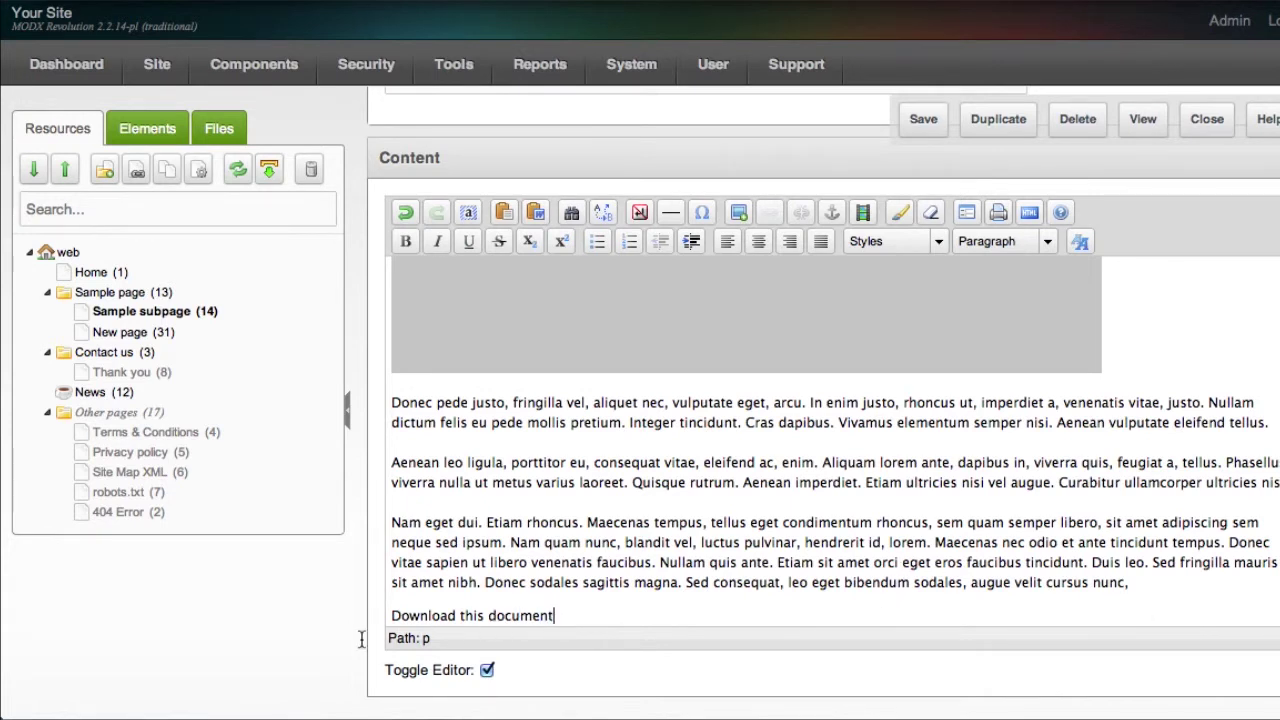
# - Link the "Download this document" text to example.docx from the documents folder
pyautogui.moveTo(358, 630); pyautogui.dragTo(371, 616)
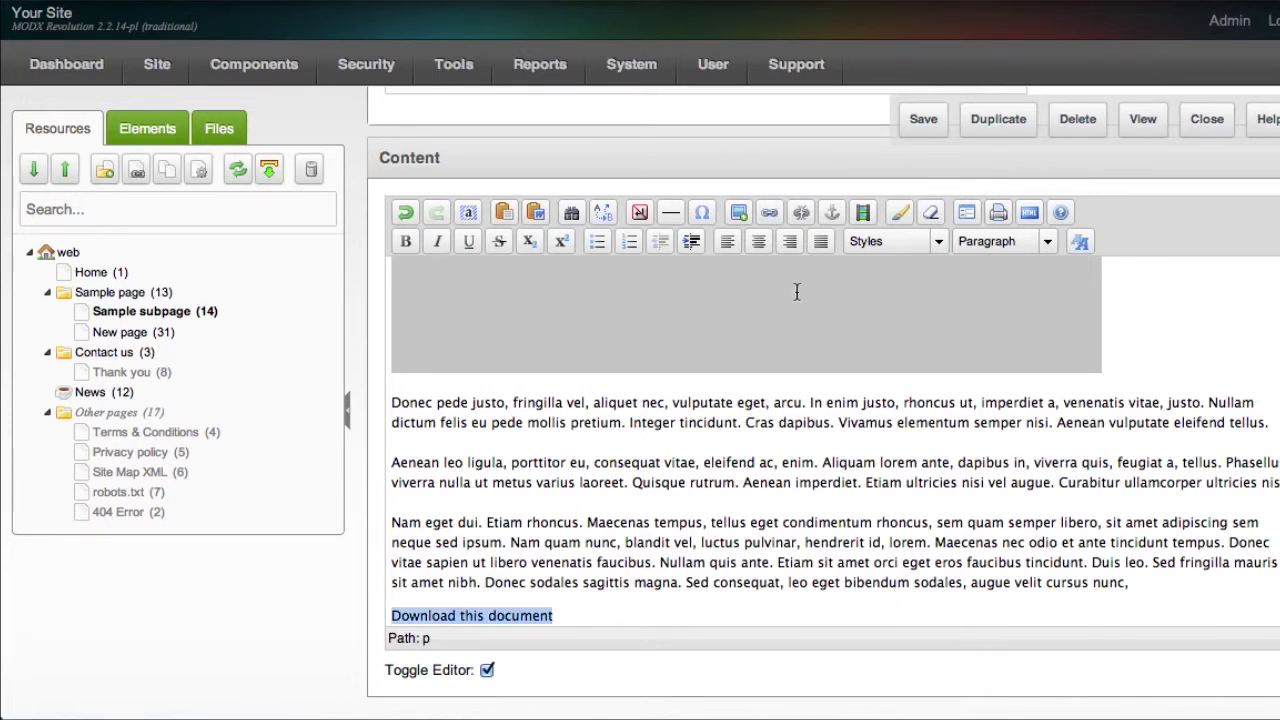
pyautogui.click(776, 215)
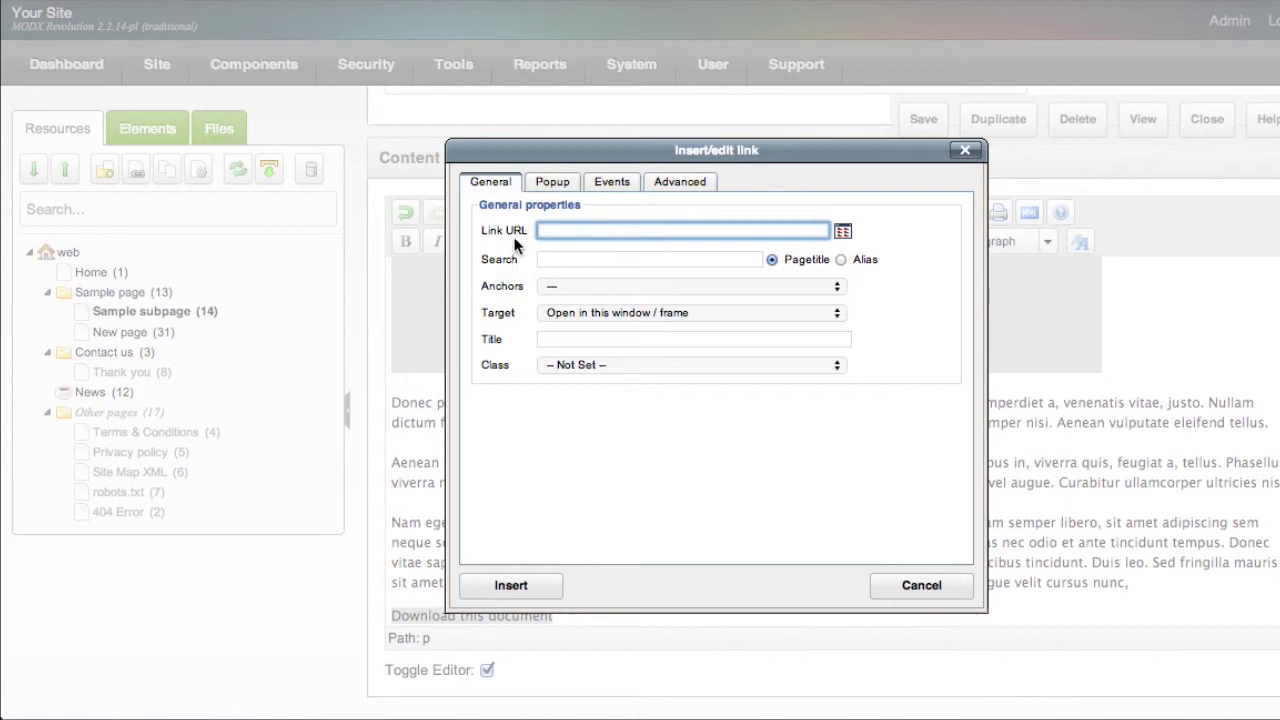
pyautogui.click(843, 236)
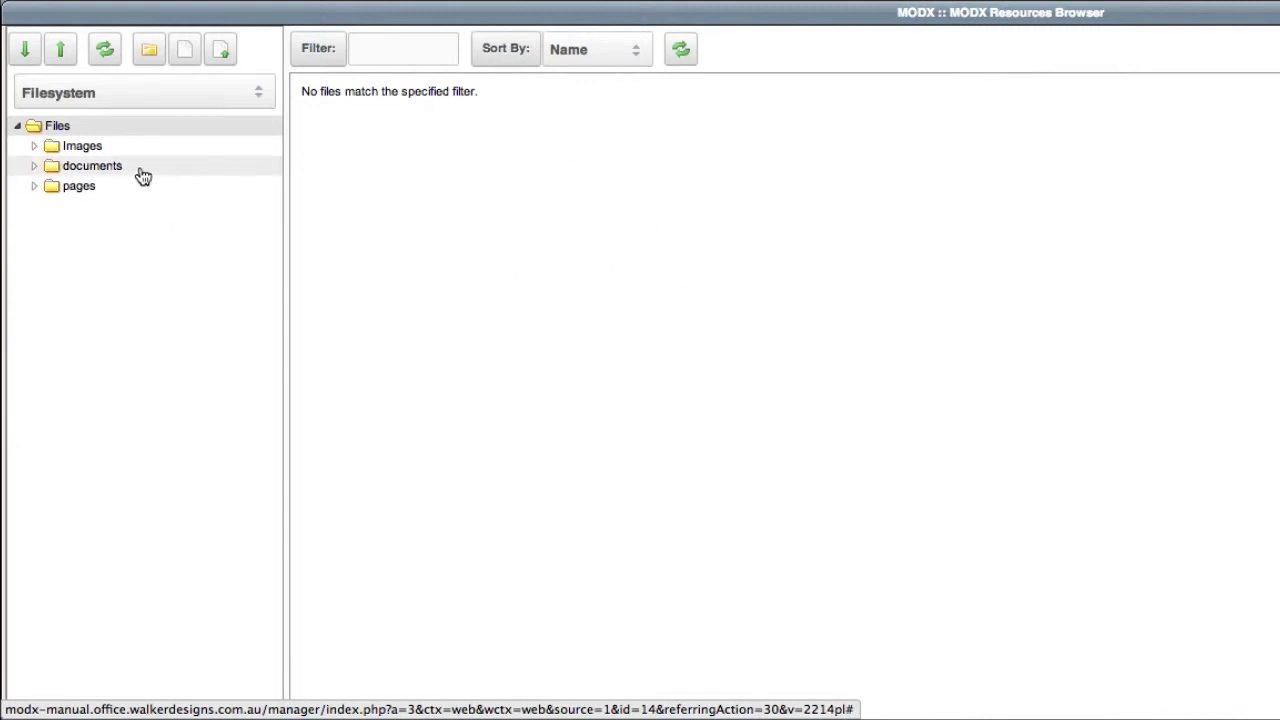
pyautogui.click(80, 172)
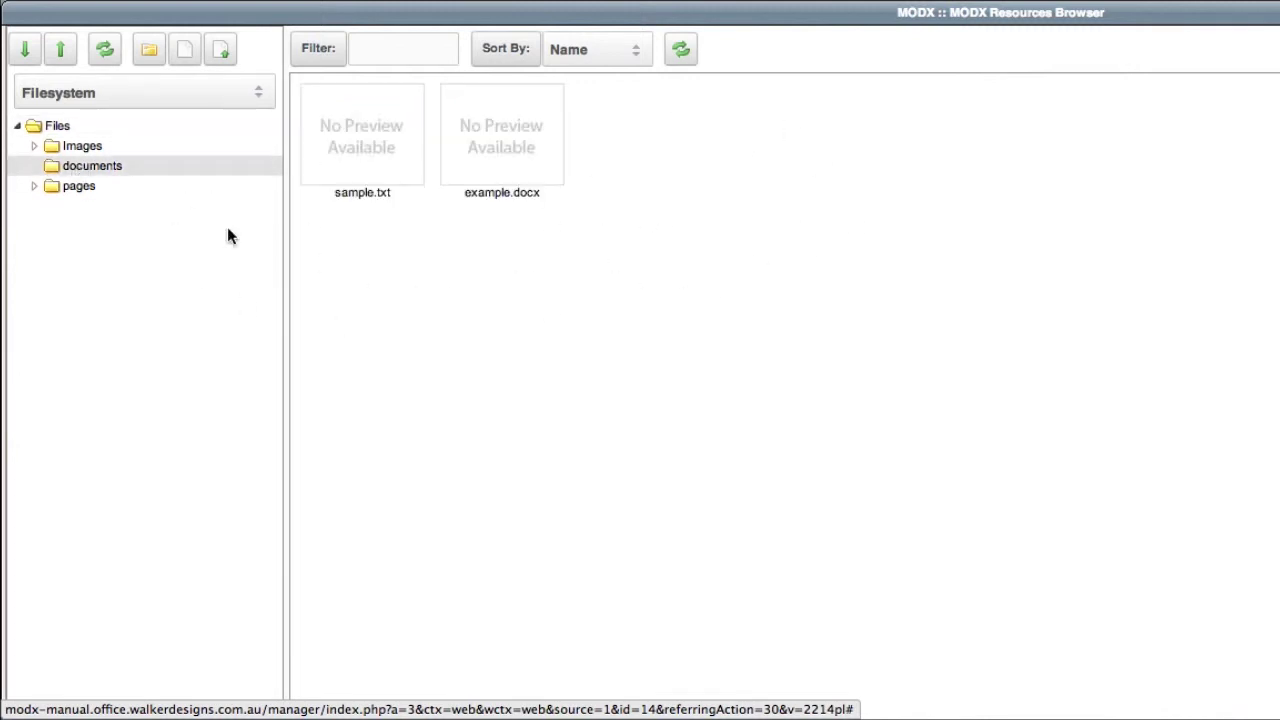
pyautogui.click(517, 149)
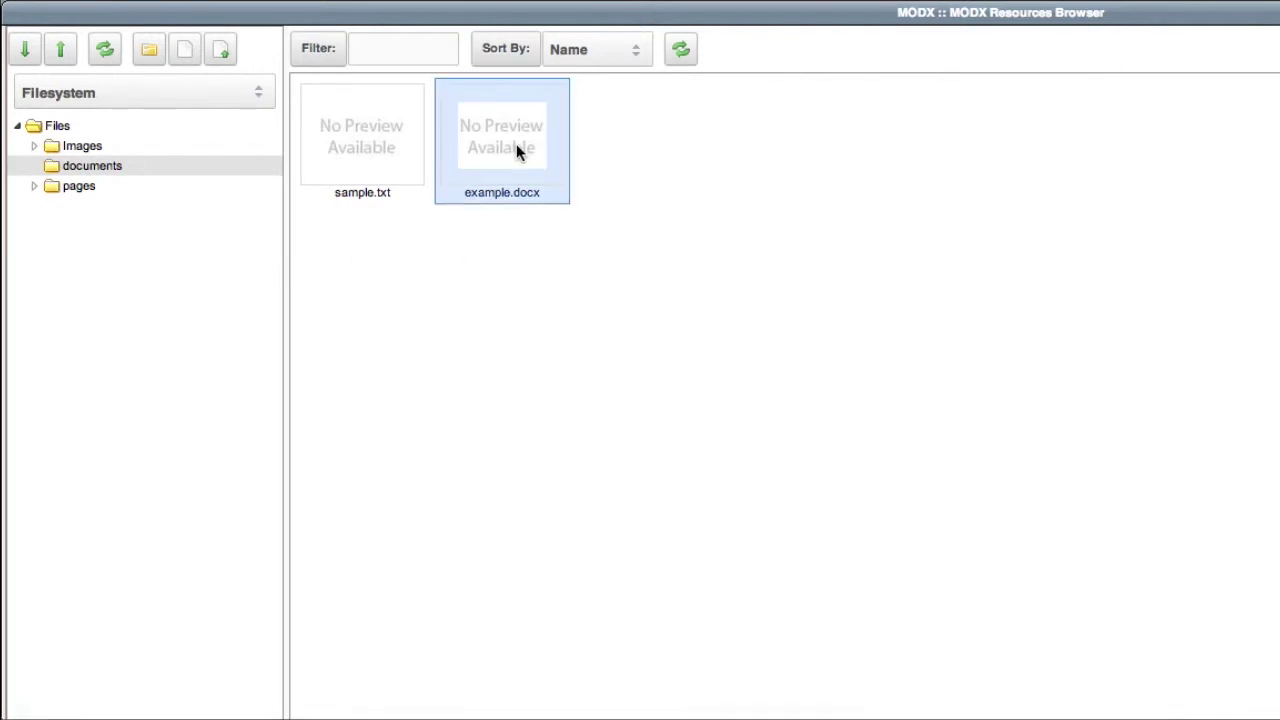
pyautogui.doubleClick(517, 148)
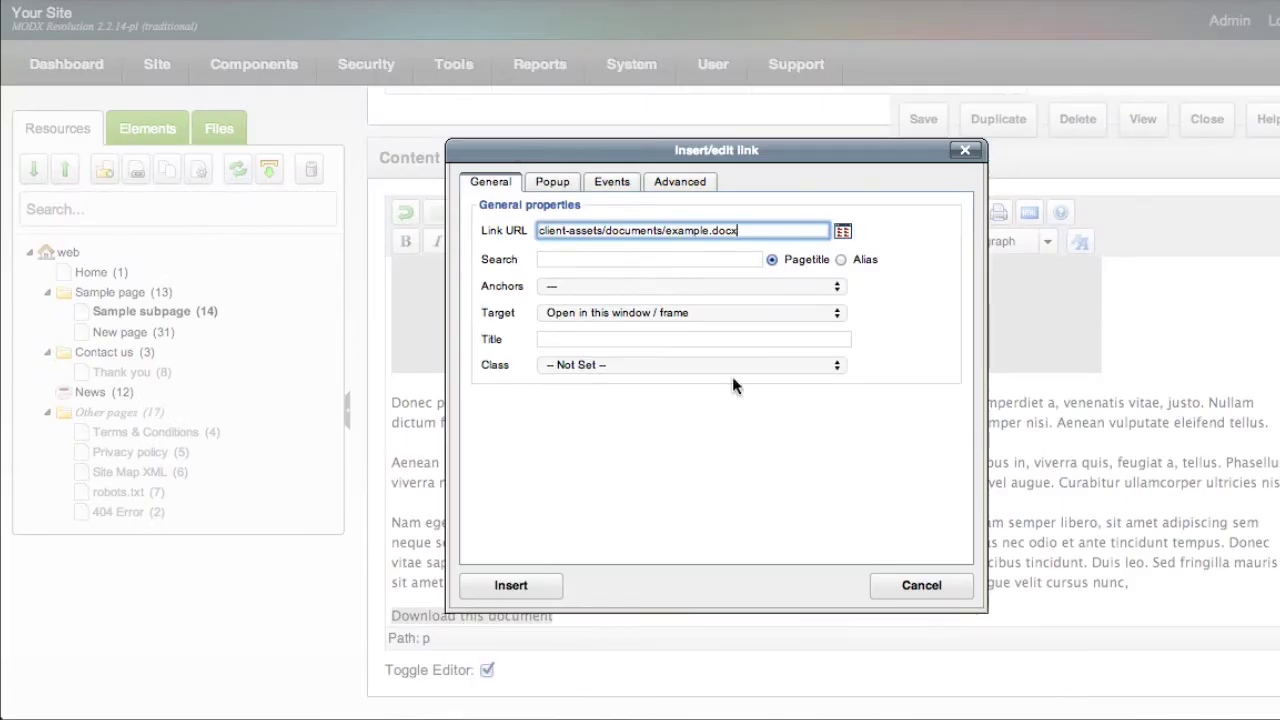
pyautogui.click(535, 591)
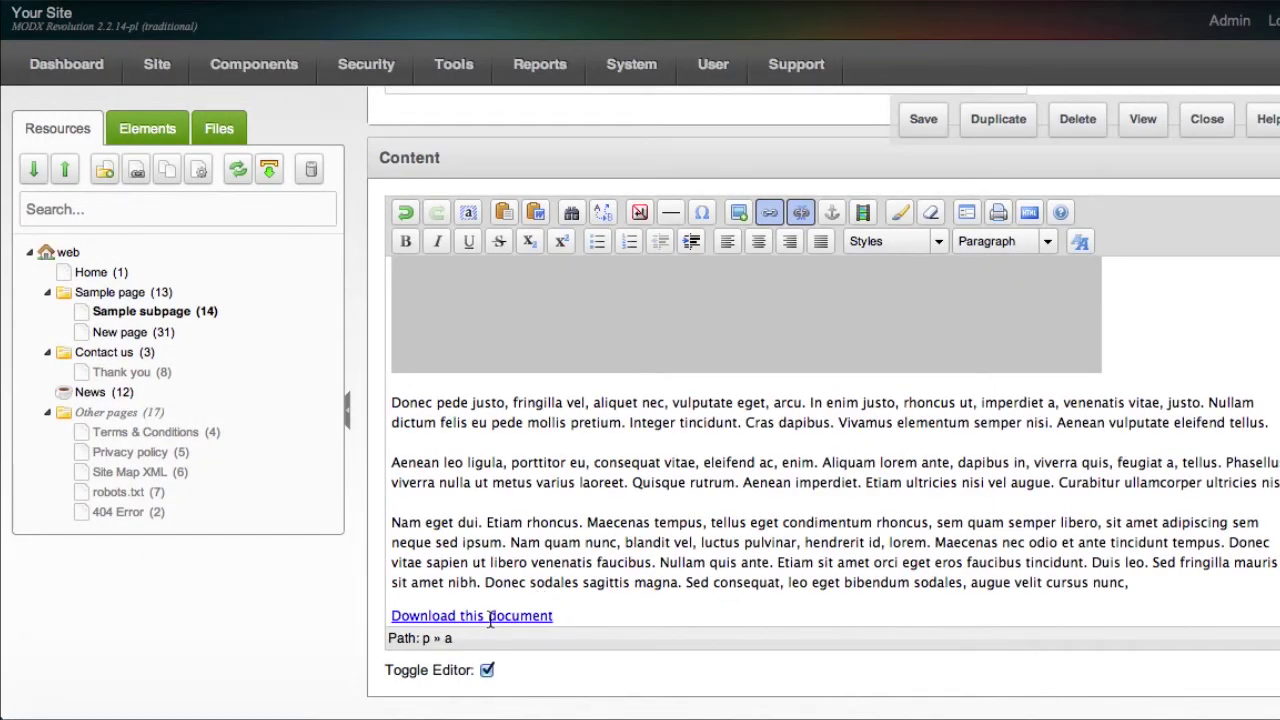
pyautogui.press('Home')
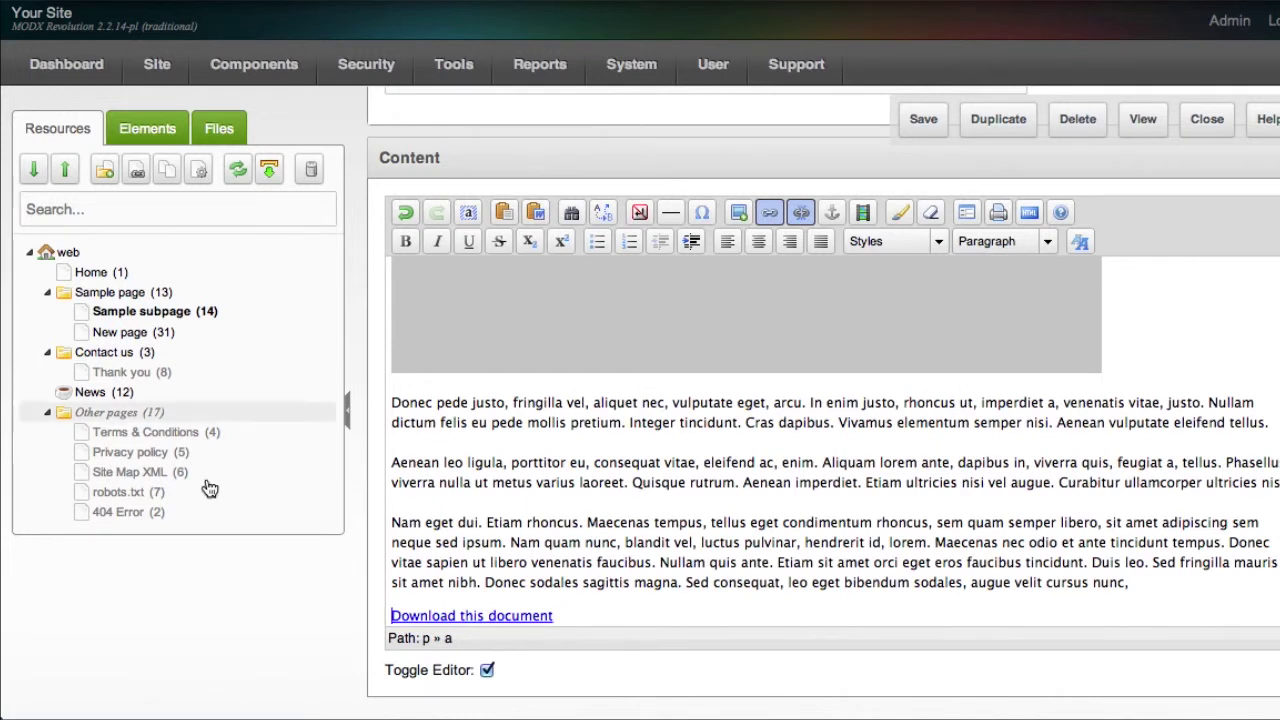
# - Save the page, and examine the documents and Images folders, including the details of 1000x1000.jpg, in the full file browser
pyautogui.click(219, 135)
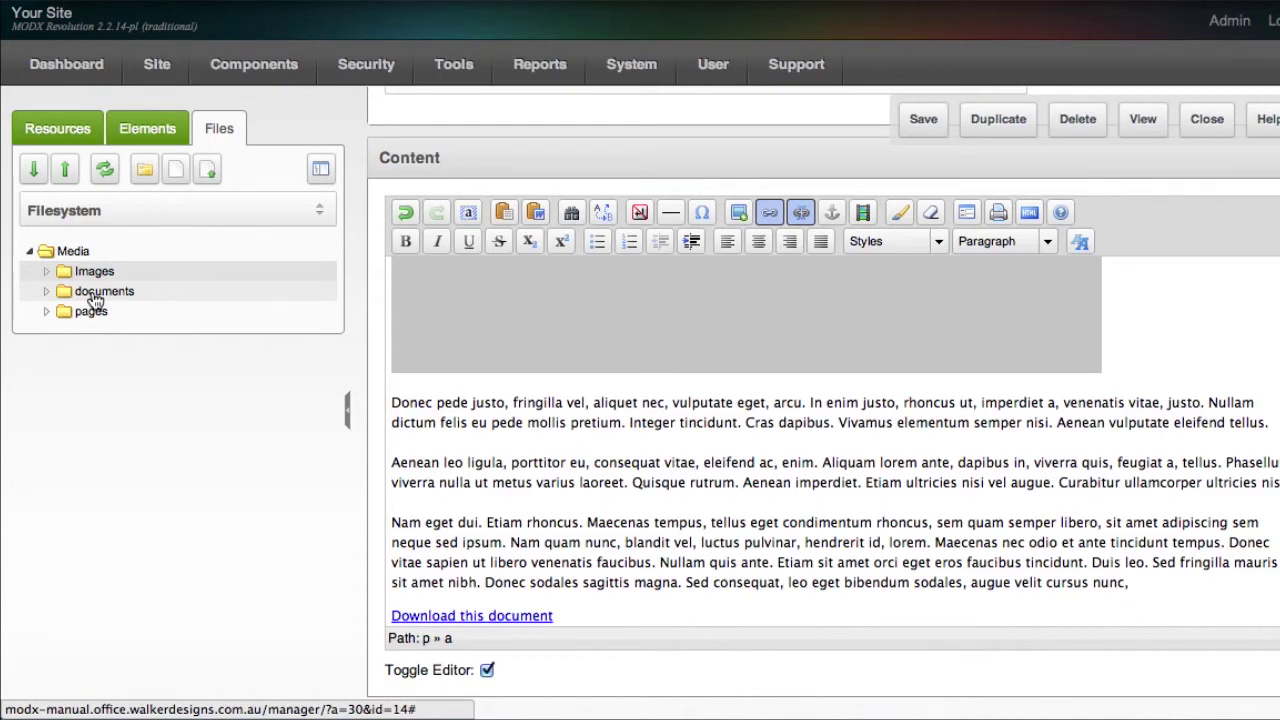
pyautogui.click(913, 120)
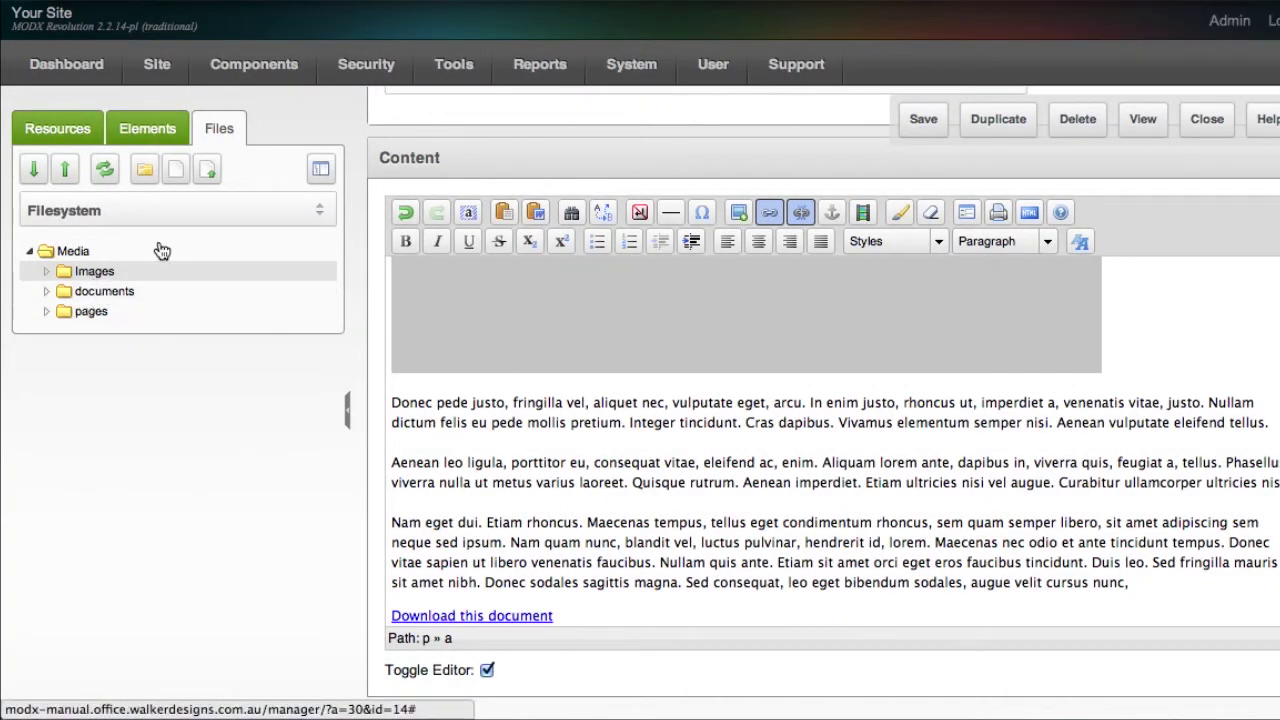
pyautogui.click(313, 171)
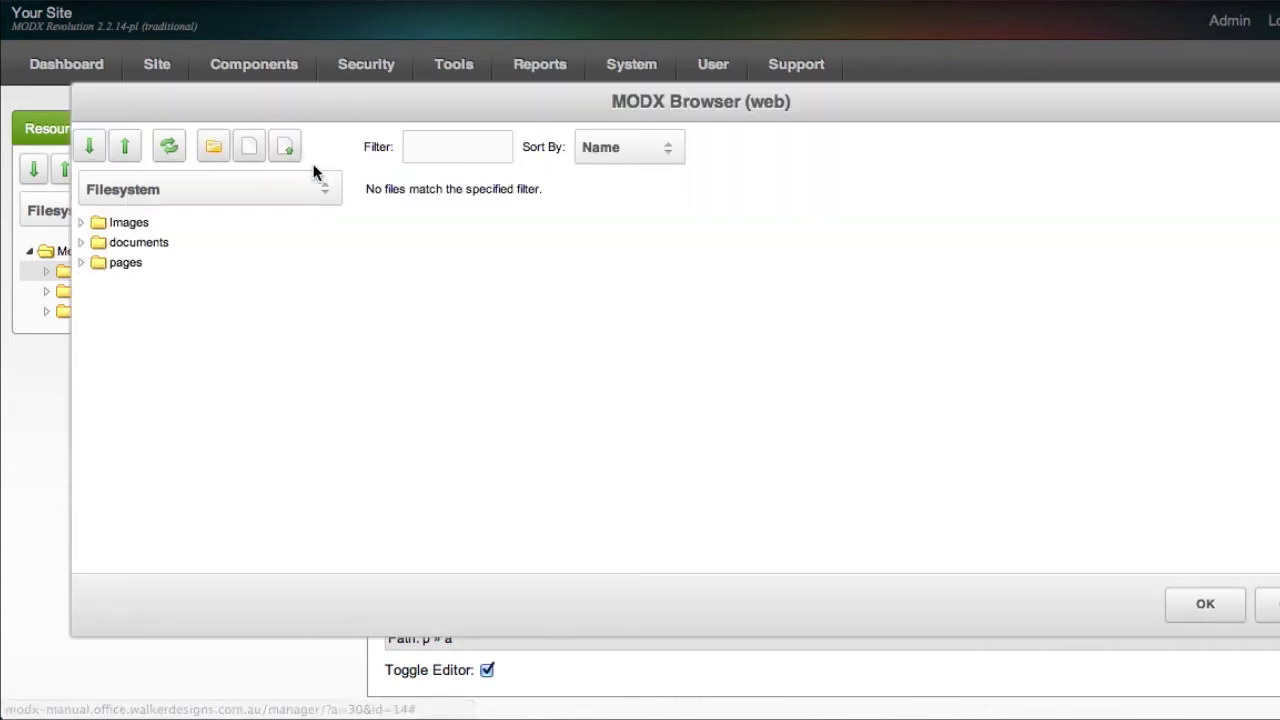
pyautogui.click(84, 242)
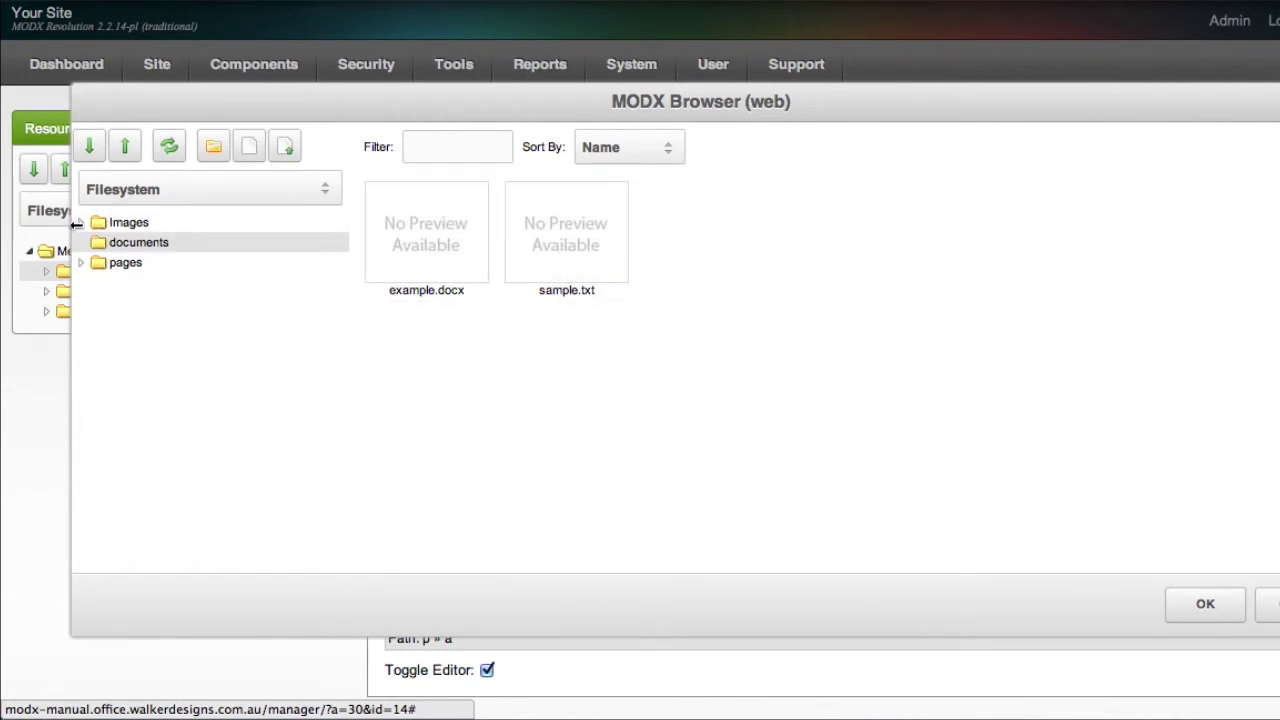
pyautogui.click(142, 223)
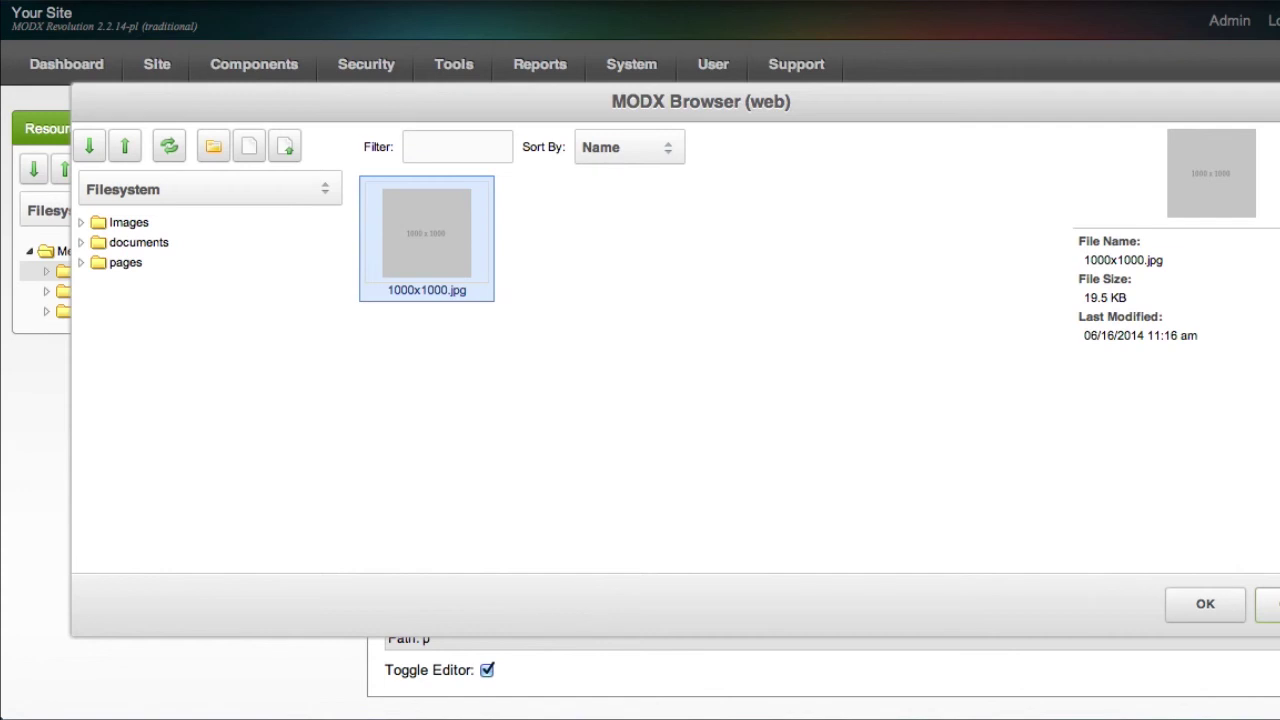
pyautogui.moveTo(1130, 298); pyautogui.dragTo(1077, 300)
pyautogui.click(1267, 604)
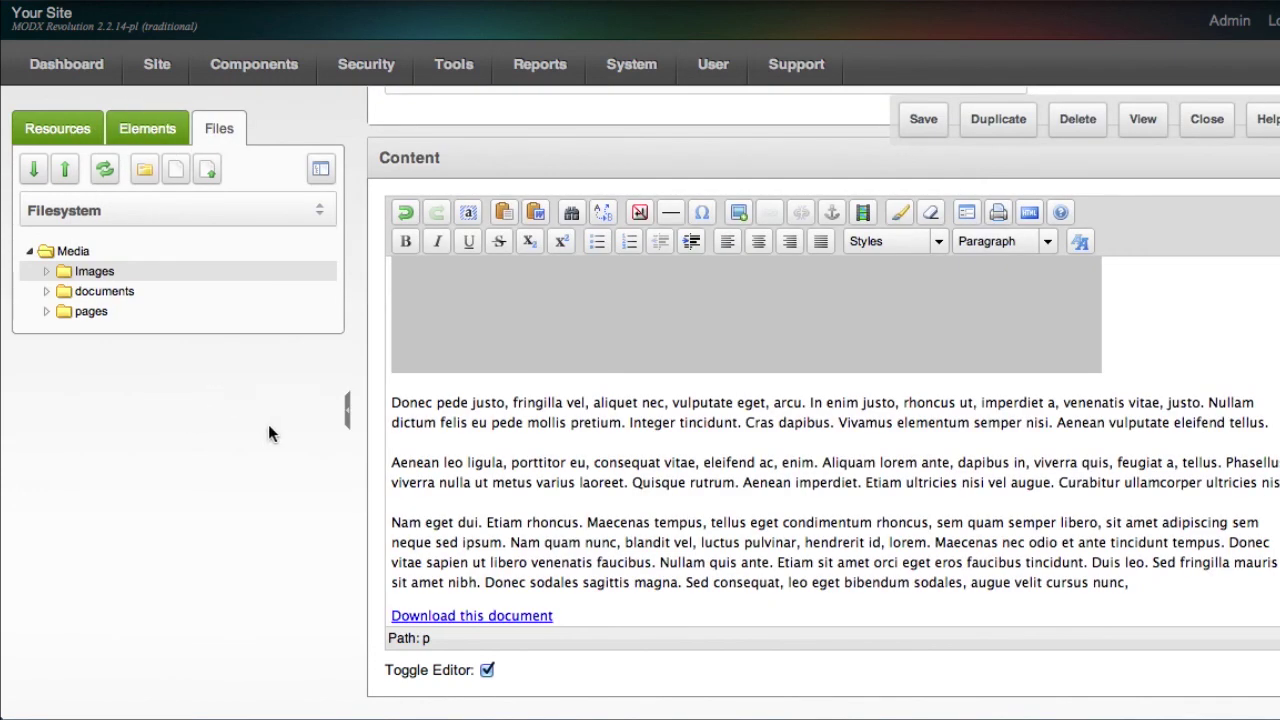